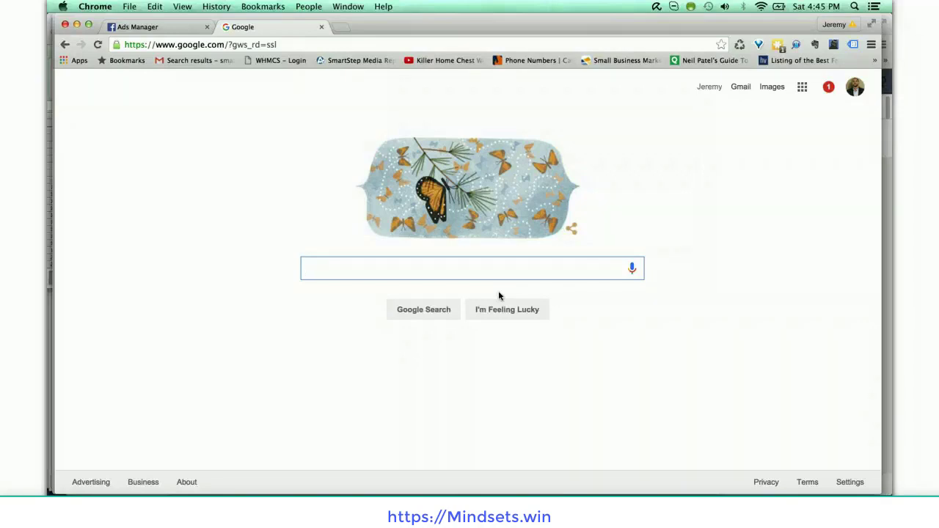
Search the web for "italian recipe + blog" and look over the first results
{"action": "type", "text": "itali"}
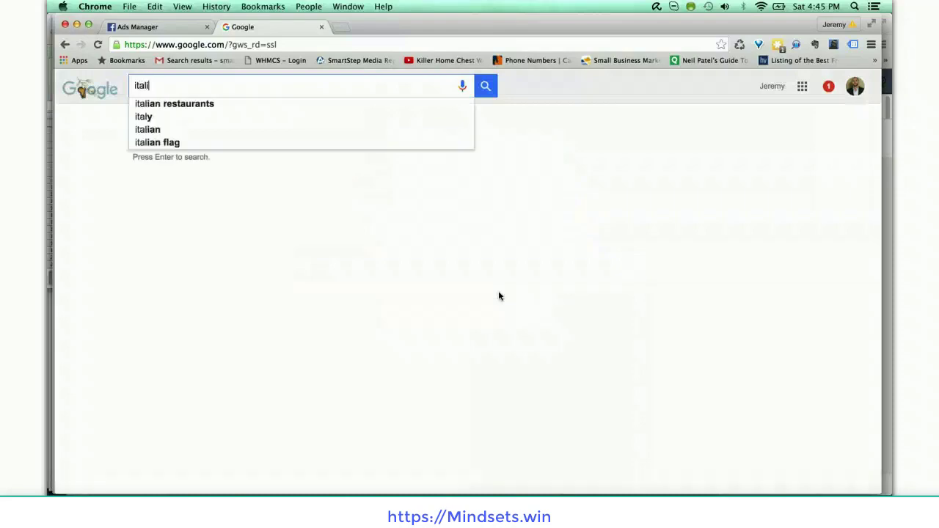
{"action": "type", "text": "an rec"}
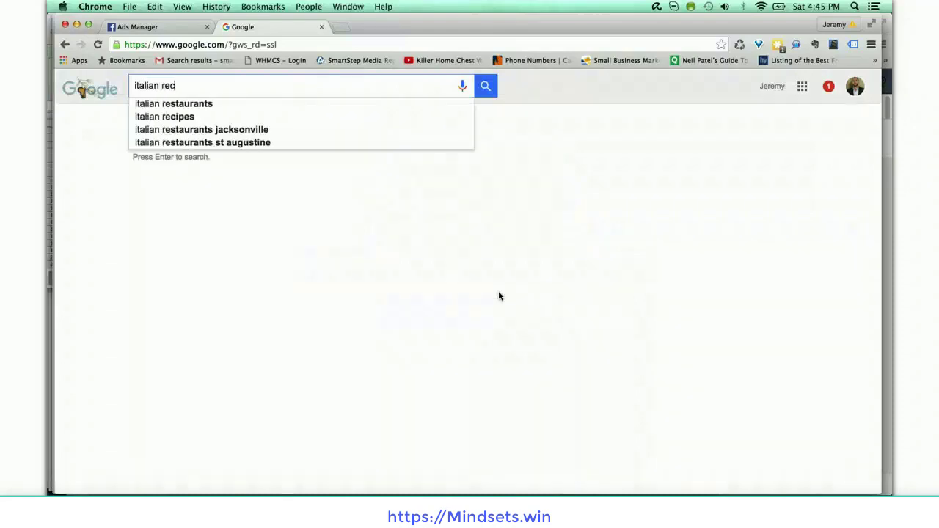
{"action": "type", "text": "ipe + blog"}
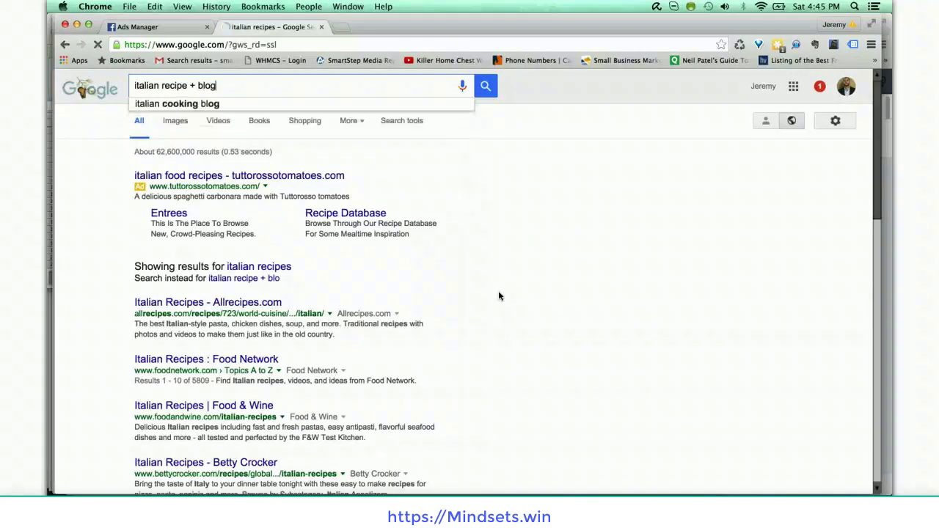
{"action": "key", "text": "Return"}
{"action": "left_click", "coordinate": [603, 261]}
{"action": "scroll", "coordinate": [426, 243], "scroll_direction": "down", "scroll_amount": 1}
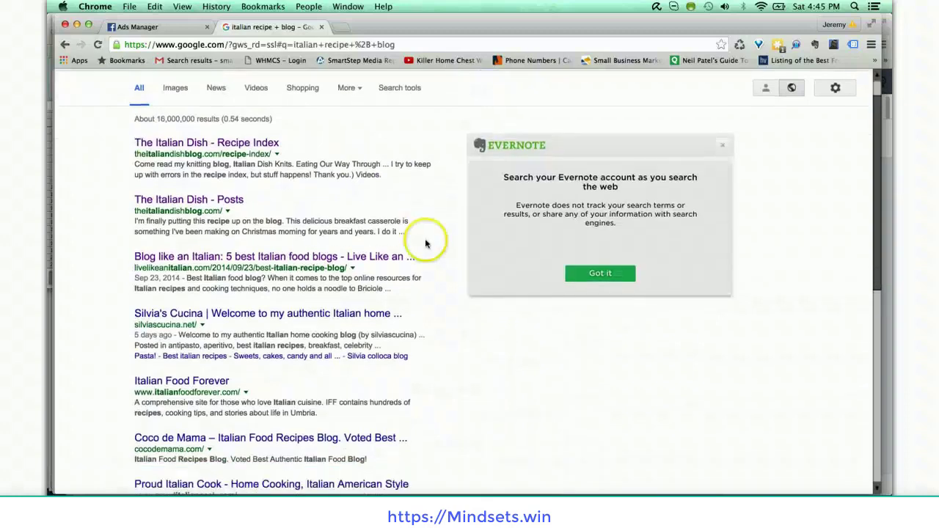
{"action": "scroll", "coordinate": [242, 147], "scroll_direction": "up", "scroll_amount": 1}
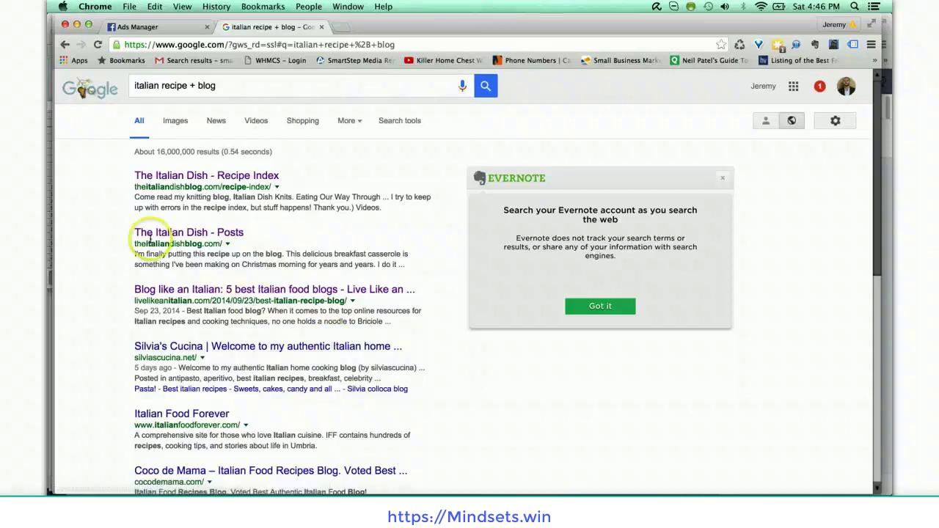
Open The Italian Dish recipe index from the results and look through its recipe categories and sidebar
{"action": "left_click", "coordinate": [198, 180]}
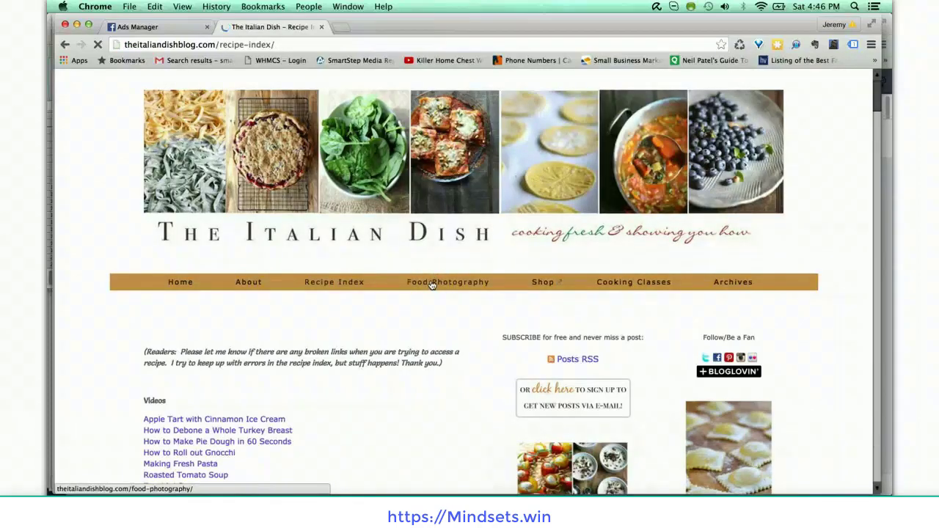
{"action": "scroll", "coordinate": [432, 285], "scroll_direction": "down", "scroll_amount": 1}
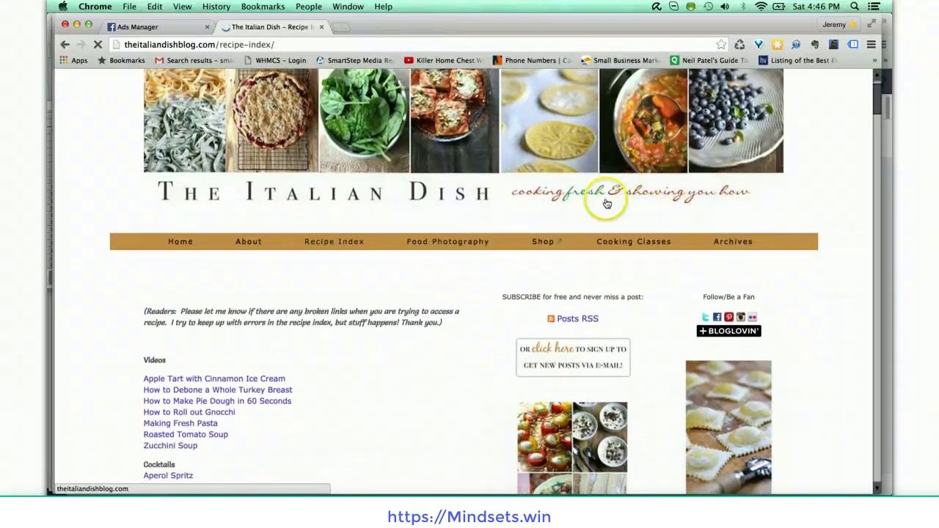
{"action": "scroll", "coordinate": [413, 401], "scroll_direction": "down", "scroll_amount": 3}
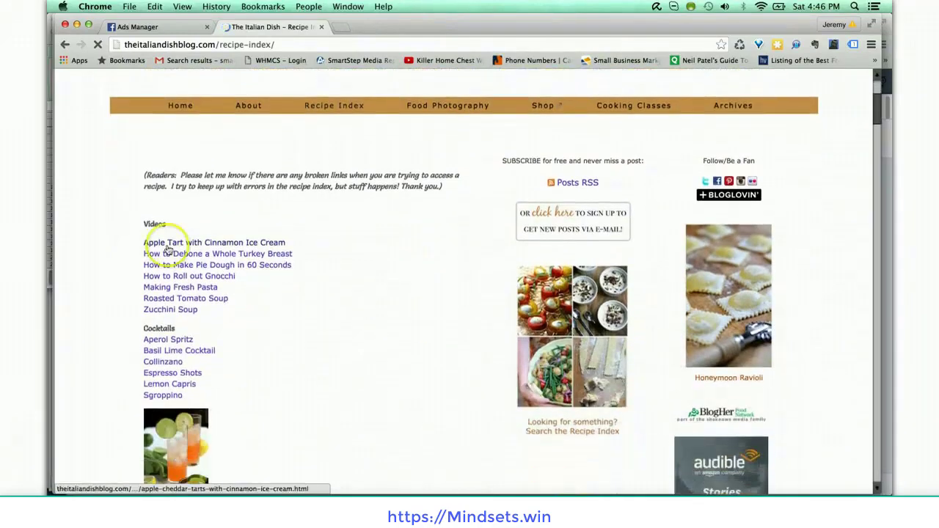
{"action": "scroll", "coordinate": [151, 386], "scroll_direction": "down", "scroll_amount": 3}
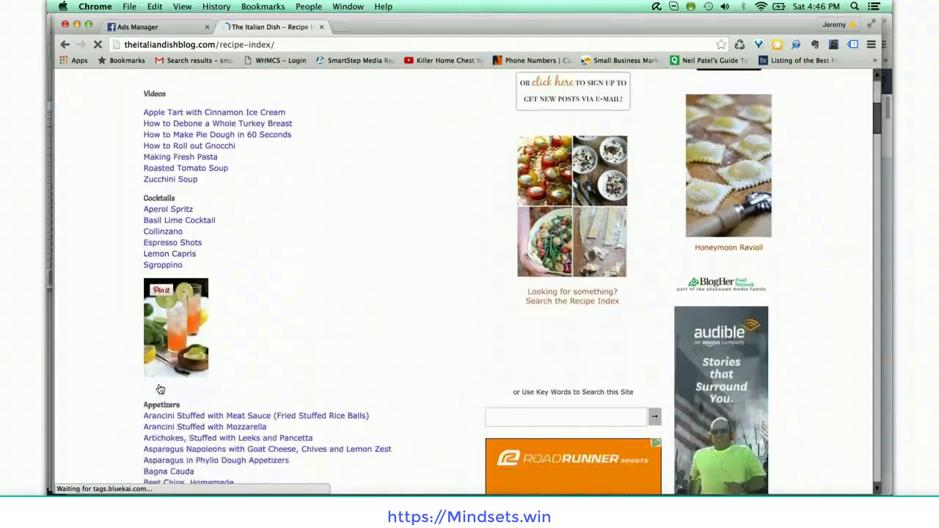
{"action": "scroll", "coordinate": [160, 389], "scroll_direction": "down", "scroll_amount": 7}
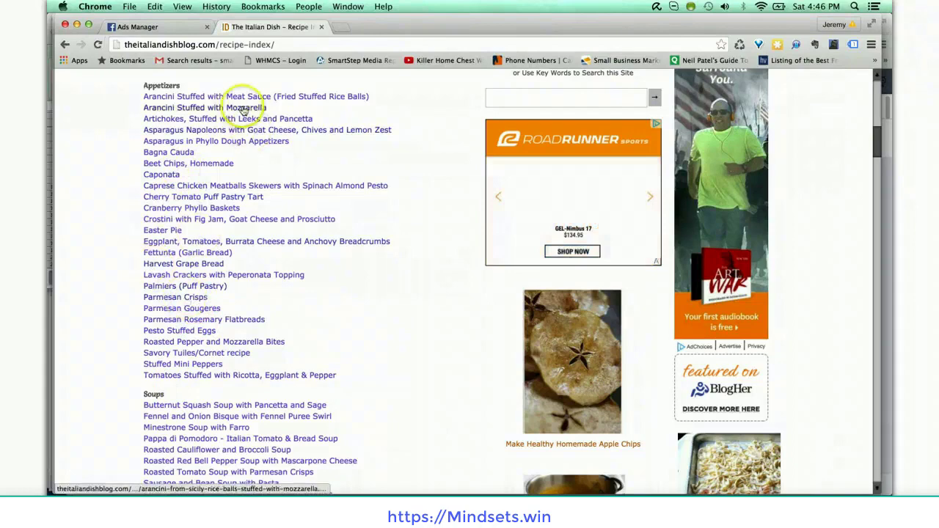
{"action": "scroll", "coordinate": [252, 329], "scroll_direction": "down", "scroll_amount": 4}
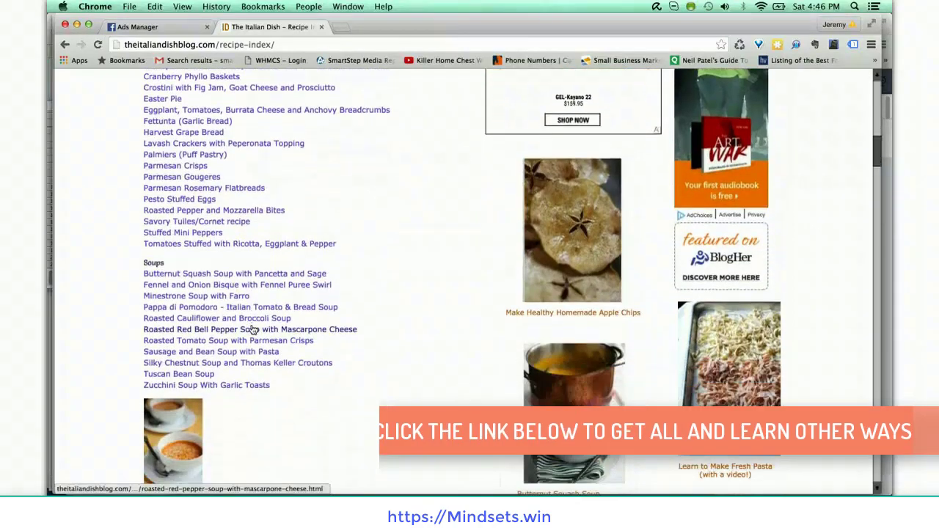
{"action": "scroll", "coordinate": [252, 328], "scroll_direction": "down", "scroll_amount": 2}
{"action": "left_click", "coordinate": [248, 232]}
{"action": "scroll", "coordinate": [248, 232], "scroll_direction": "down", "scroll_amount": 8}
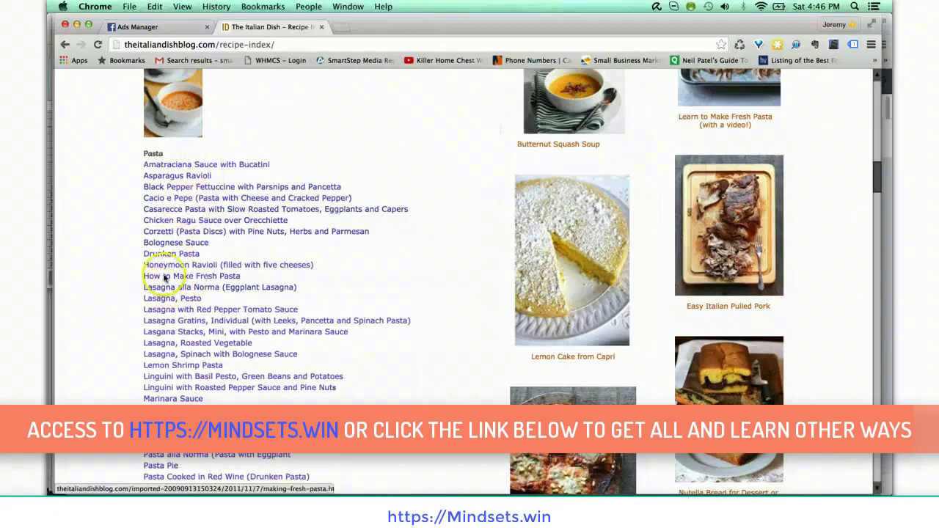
{"action": "scroll", "coordinate": [179, 400], "scroll_direction": "down", "scroll_amount": 2}
{"action": "scroll", "coordinate": [183, 404], "scroll_direction": "down", "scroll_amount": 4}
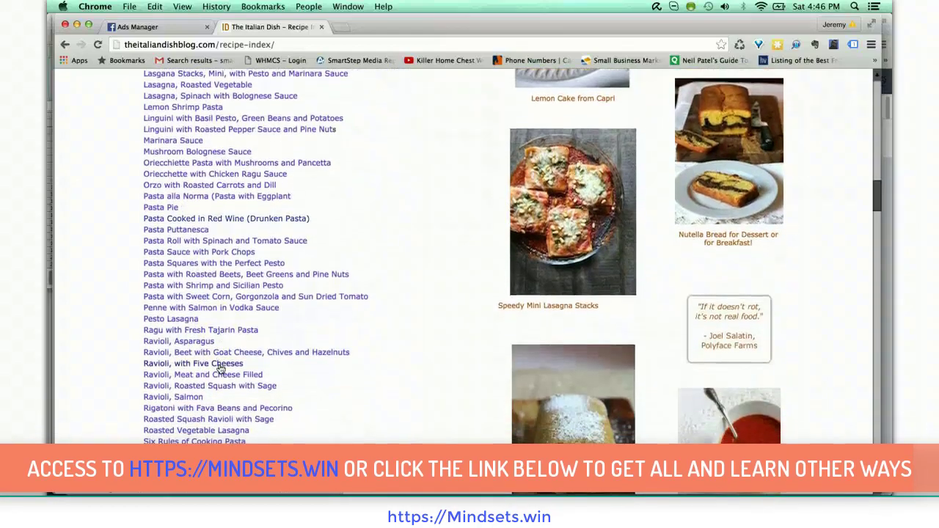
{"action": "scroll", "coordinate": [218, 367], "scroll_direction": "up", "scroll_amount": 2}
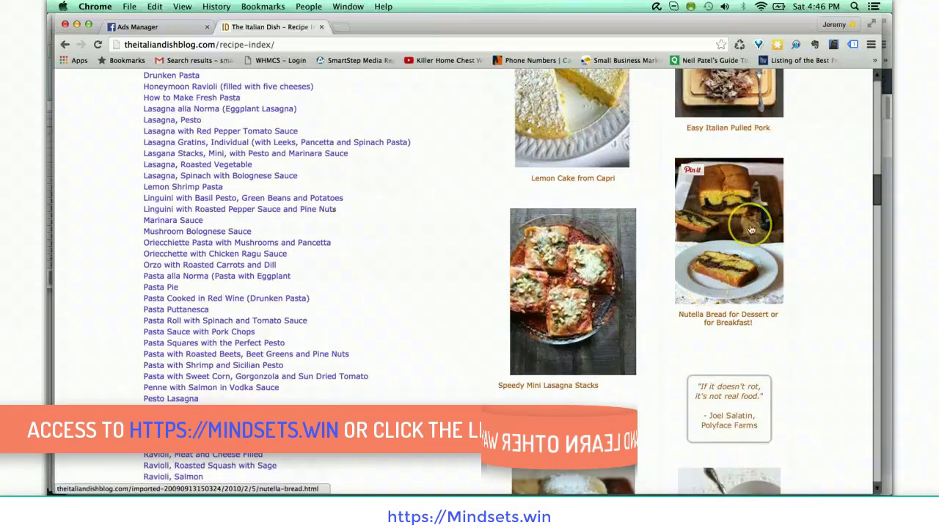
{"action": "scroll", "coordinate": [751, 230], "scroll_direction": "up", "scroll_amount": 2}
{"action": "scroll", "coordinate": [750, 230], "scroll_direction": "up", "scroll_amount": 8}
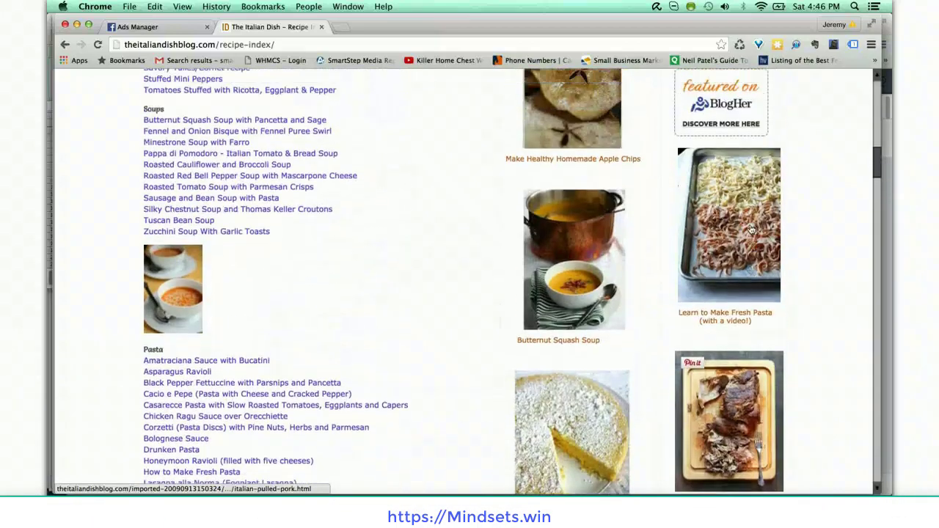
{"action": "scroll", "coordinate": [751, 230], "scroll_direction": "up", "scroll_amount": 15}
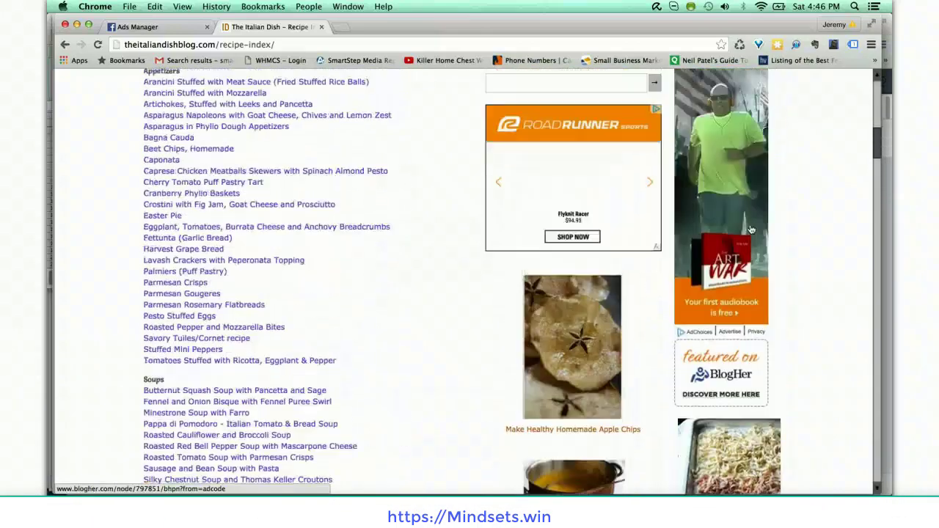
Switch to the Ads Manager page and add the interest "italian dish food blog" to the ad set's detailed targeting
{"action": "left_click", "coordinate": [169, 27]}
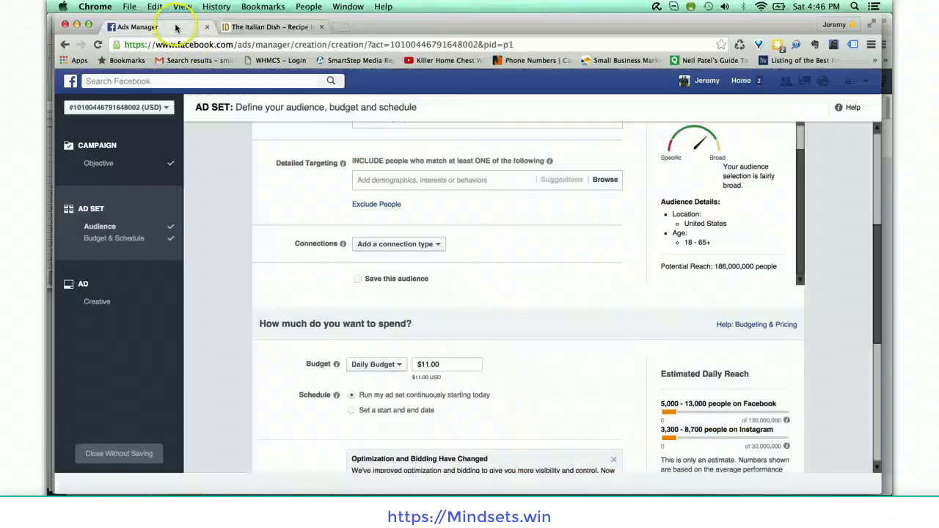
{"action": "left_click", "coordinate": [396, 179]}
{"action": "type", "text": "italian di"}
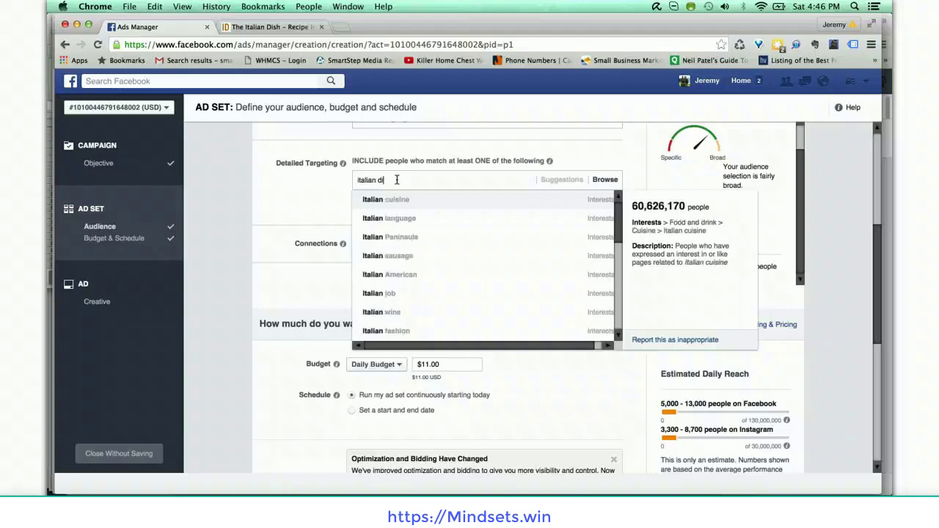
{"action": "type", "text": "sh bo"}
{"action": "left_click", "coordinate": [396, 199]}
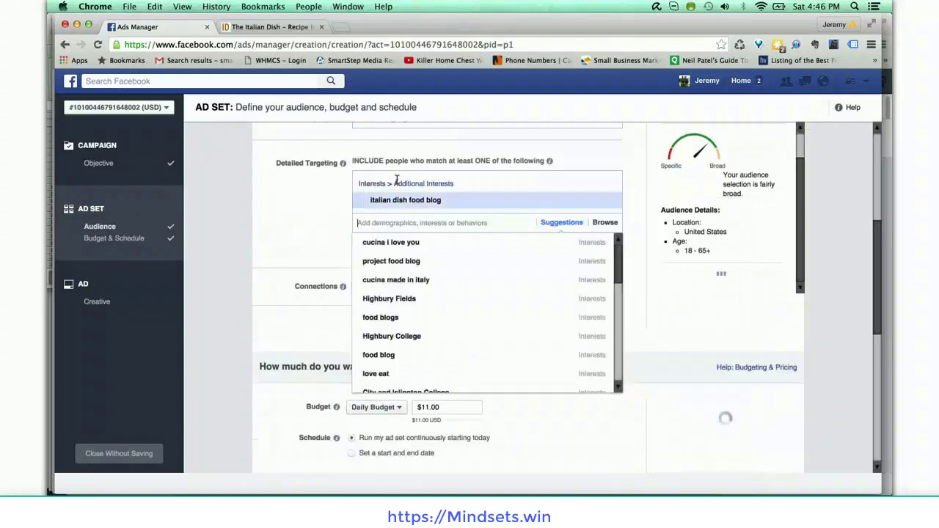
{"action": "left_click", "coordinate": [307, 205]}
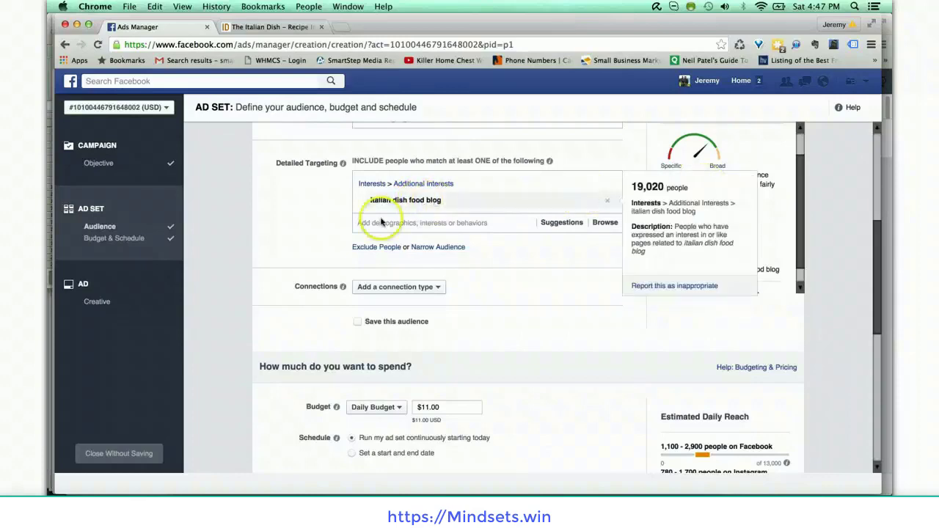
{"action": "scroll", "coordinate": [503, 269], "scroll_direction": "down", "scroll_amount": 1}
Revisit the Italian Dish blog, go back to the search results and examine the other Italian food blogs listed for targeting ideas
{"action": "left_click", "coordinate": [249, 28]}
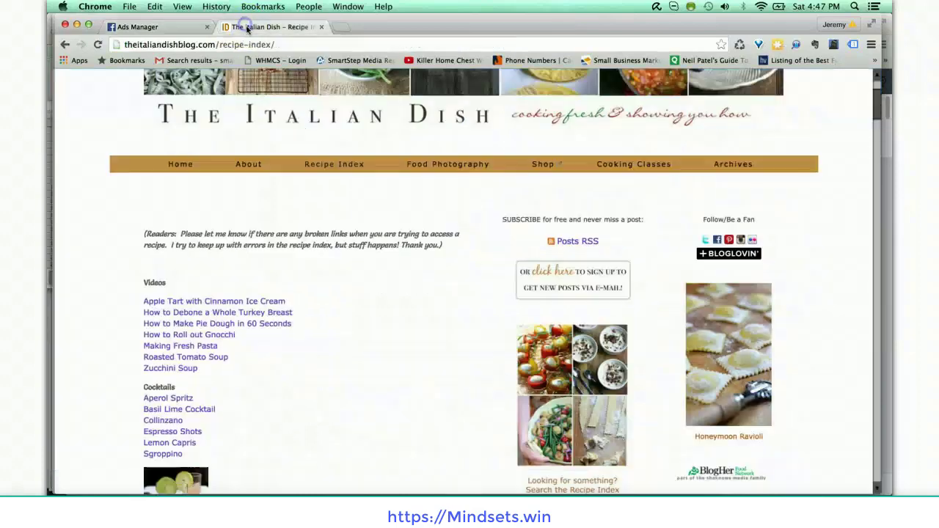
{"action": "scroll", "coordinate": [562, 257], "scroll_direction": "up", "scroll_amount": 1}
{"action": "scroll", "coordinate": [562, 256], "scroll_direction": "down", "scroll_amount": 6}
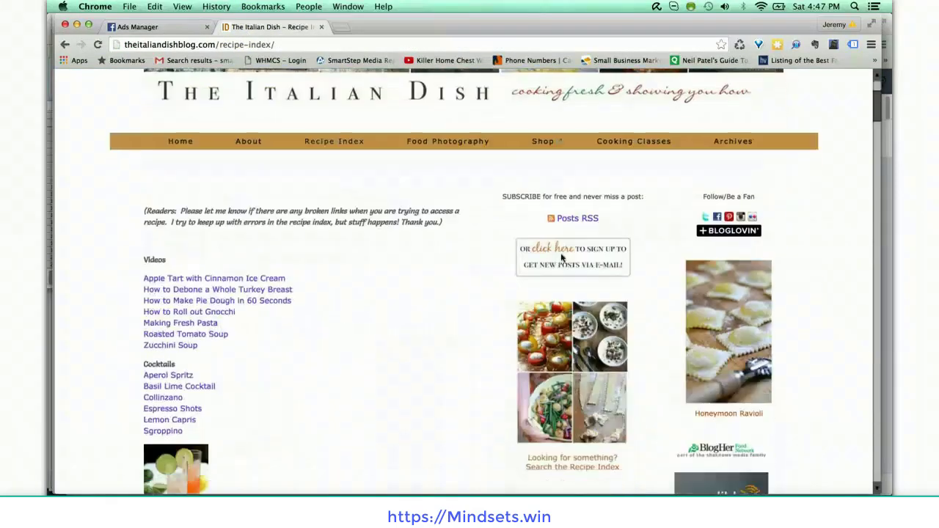
{"action": "scroll", "coordinate": [528, 247], "scroll_direction": "down", "scroll_amount": 3}
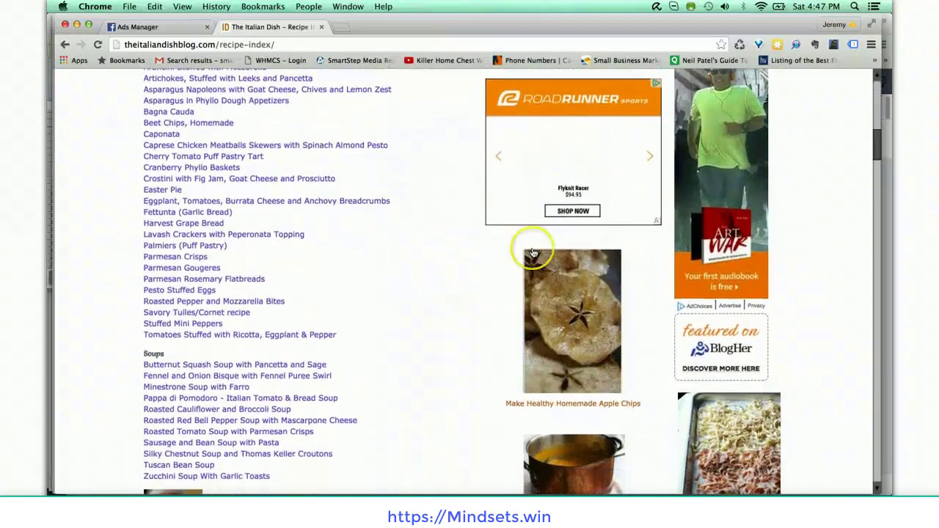
{"action": "scroll", "coordinate": [309, 225], "scroll_direction": "up", "scroll_amount": 15}
{"action": "left_click", "coordinate": [65, 45]}
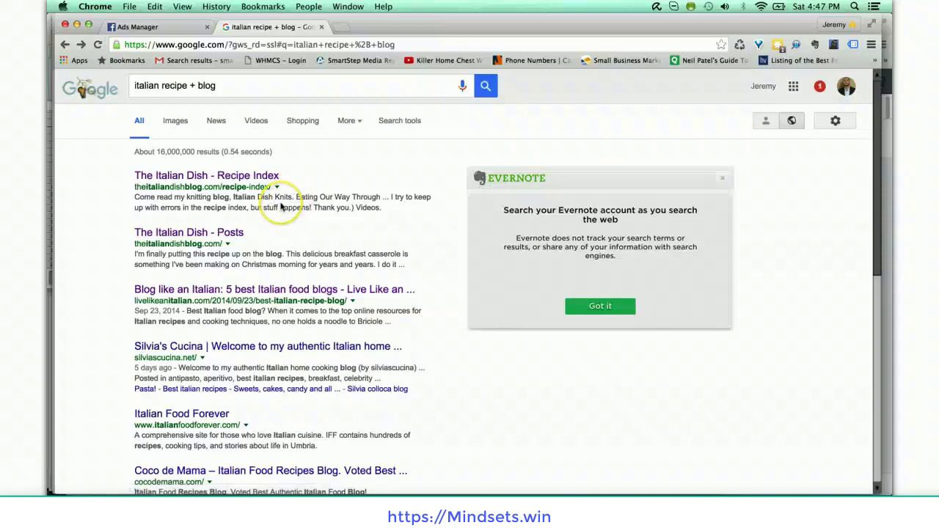
{"action": "scroll", "coordinate": [282, 208], "scroll_direction": "down", "scroll_amount": 5}
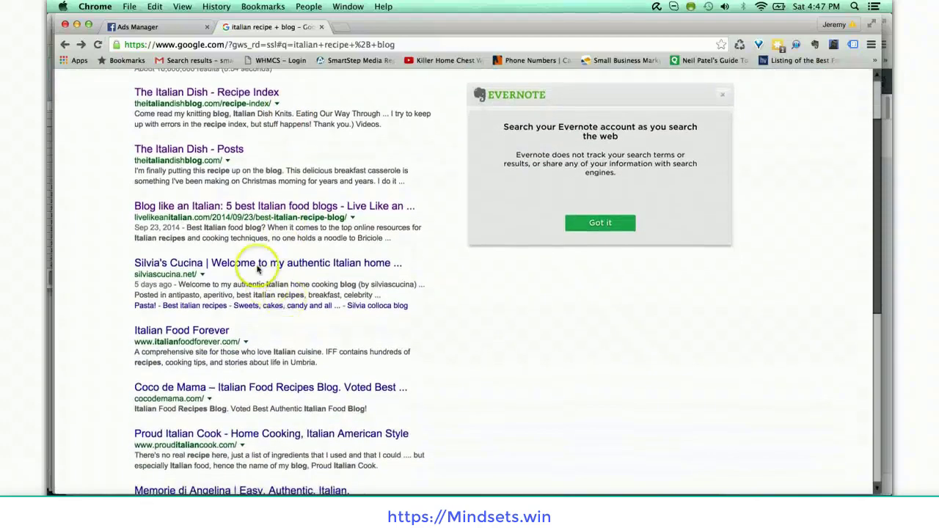
{"action": "scroll", "coordinate": [266, 252], "scroll_direction": "down", "scroll_amount": 2}
{"action": "scroll", "coordinate": [265, 252], "scroll_direction": "up", "scroll_amount": 2}
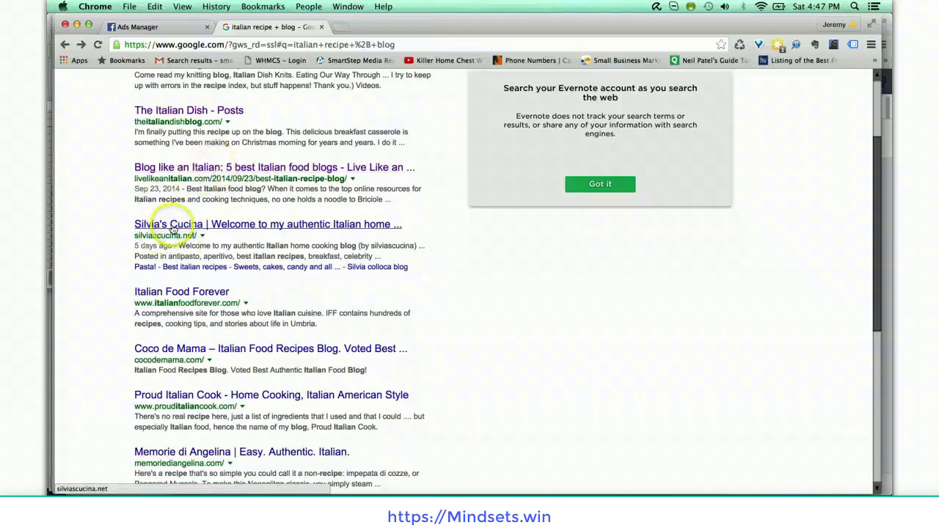
{"action": "scroll", "coordinate": [195, 250], "scroll_direction": "down", "scroll_amount": 1}
{"action": "scroll", "coordinate": [201, 258], "scroll_direction": "down", "scroll_amount": 2}
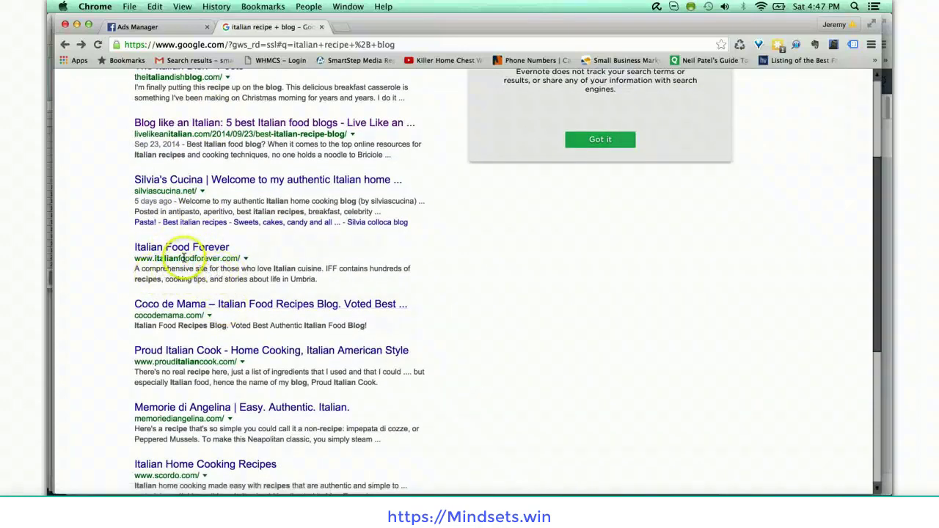
Return to the Ads Manager page and add the interest "italian food forever" to the detailed targeting
{"action": "left_click", "coordinate": [180, 26]}
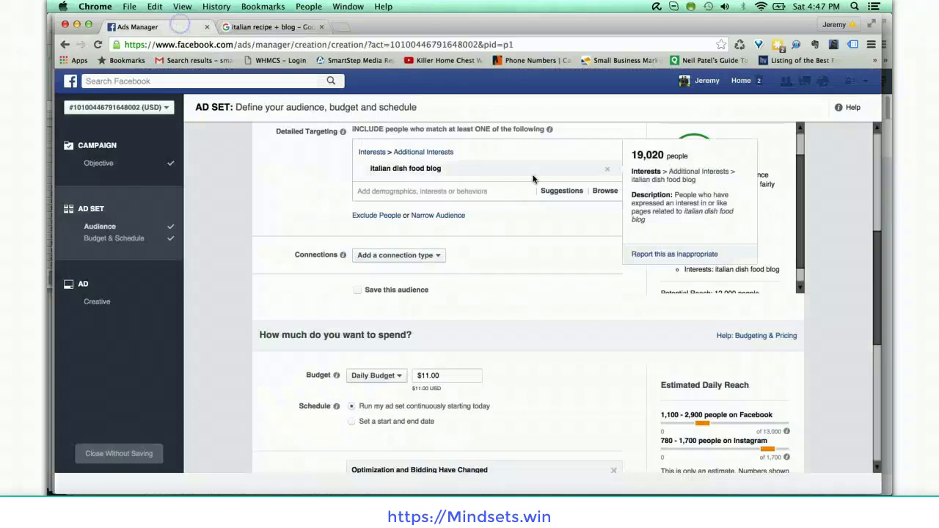
{"action": "left_click", "coordinate": [455, 191]}
{"action": "type", "text": "italian food for"}
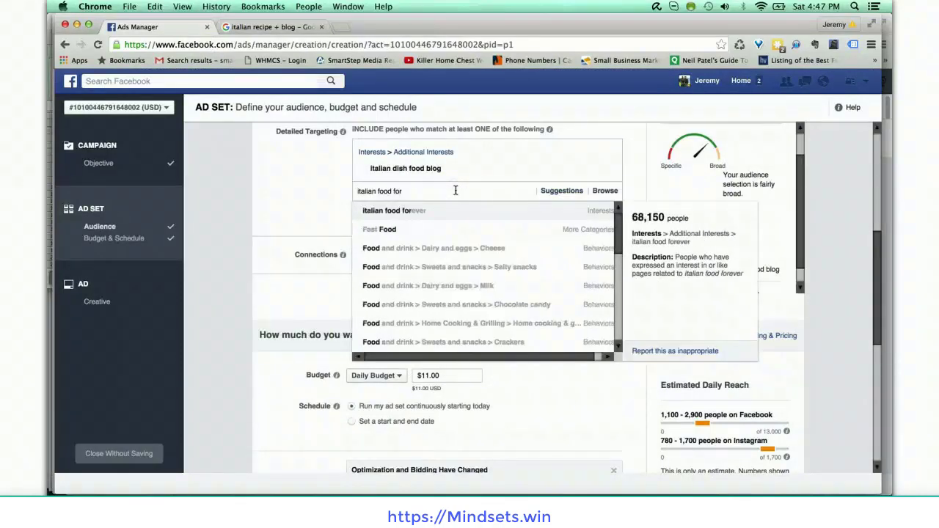
{"action": "key", "text": "Return"}
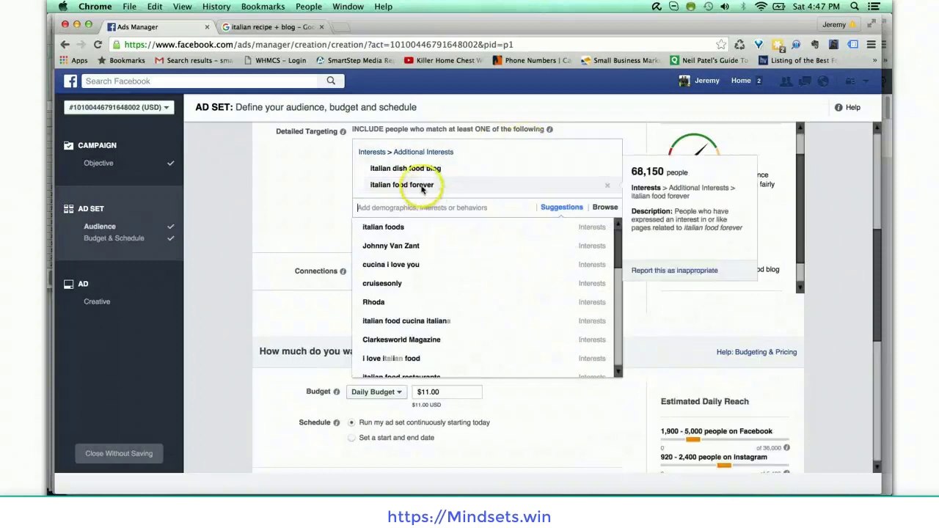
{"action": "left_click", "coordinate": [298, 172]}
{"action": "scroll", "coordinate": [745, 216], "scroll_direction": "down", "scroll_amount": 1}
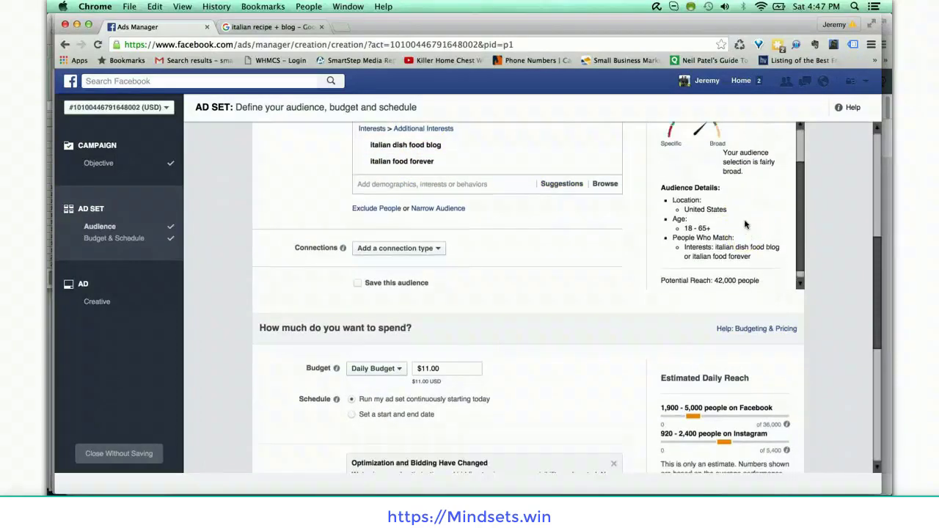
Look through the suggested interests offered for the ad set's detailed targeting and check their audience sizes
{"action": "scroll", "coordinate": [745, 220], "scroll_direction": "up", "scroll_amount": 3}
{"action": "scroll", "coordinate": [549, 210], "scroll_direction": "up", "scroll_amount": 2}
{"action": "left_click", "coordinate": [480, 229]}
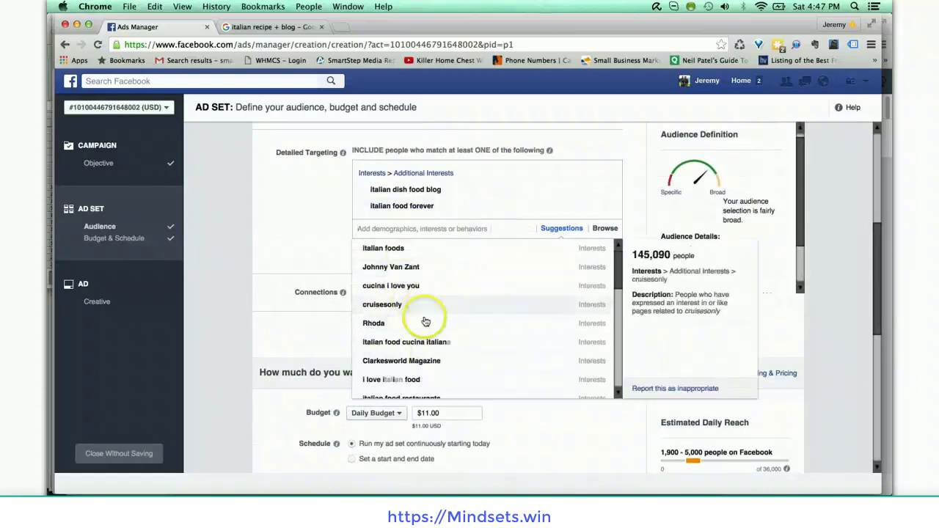
{"action": "scroll", "coordinate": [407, 358], "scroll_direction": "down", "scroll_amount": 1}
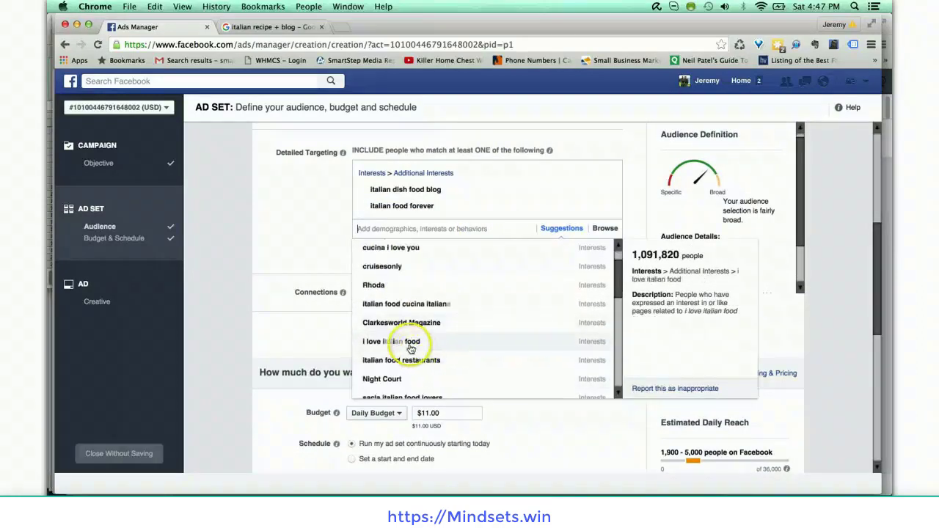
{"action": "scroll", "coordinate": [415, 365], "scroll_direction": "down", "scroll_amount": 1}
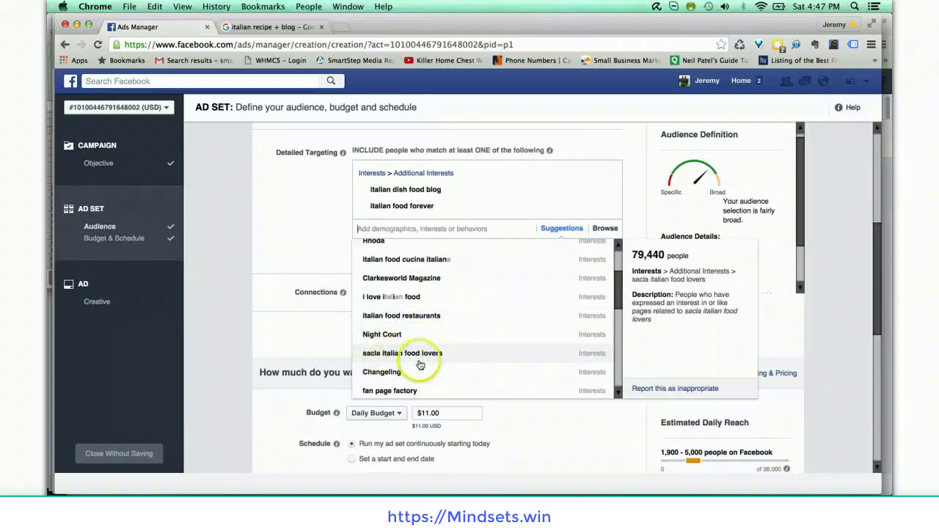
{"action": "scroll", "coordinate": [420, 365], "scroll_direction": "down", "scroll_amount": 3}
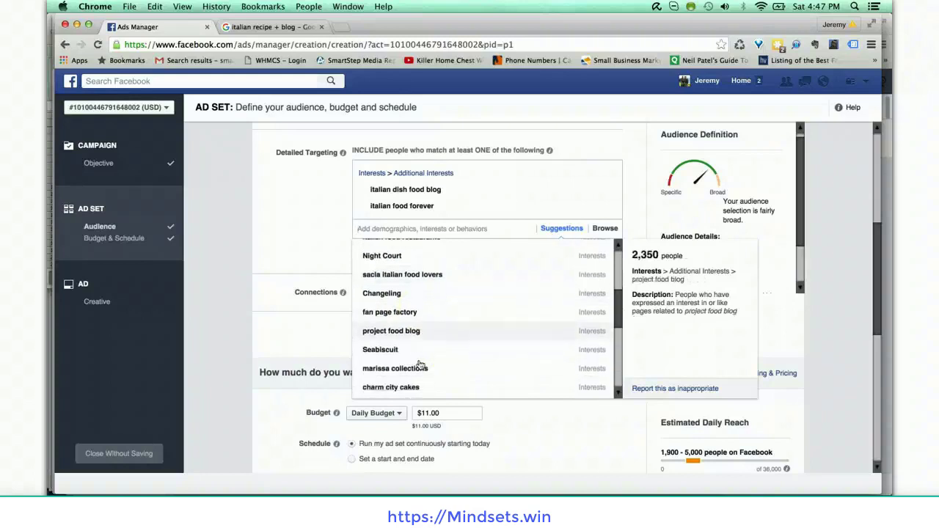
{"action": "scroll", "coordinate": [419, 365], "scroll_direction": "down", "scroll_amount": 3}
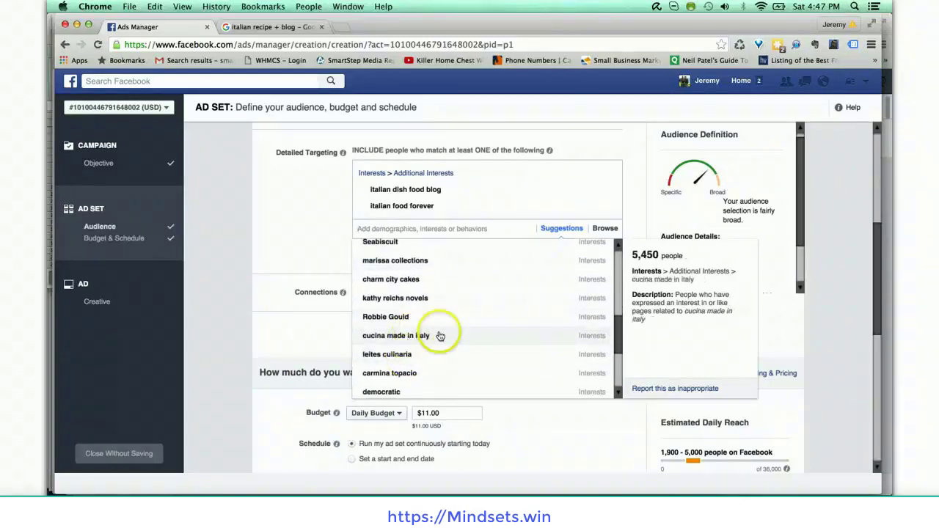
{"action": "scroll", "coordinate": [492, 336], "scroll_direction": "down", "scroll_amount": 3}
{"action": "scroll", "coordinate": [493, 337], "scroll_direction": "up", "scroll_amount": 5}
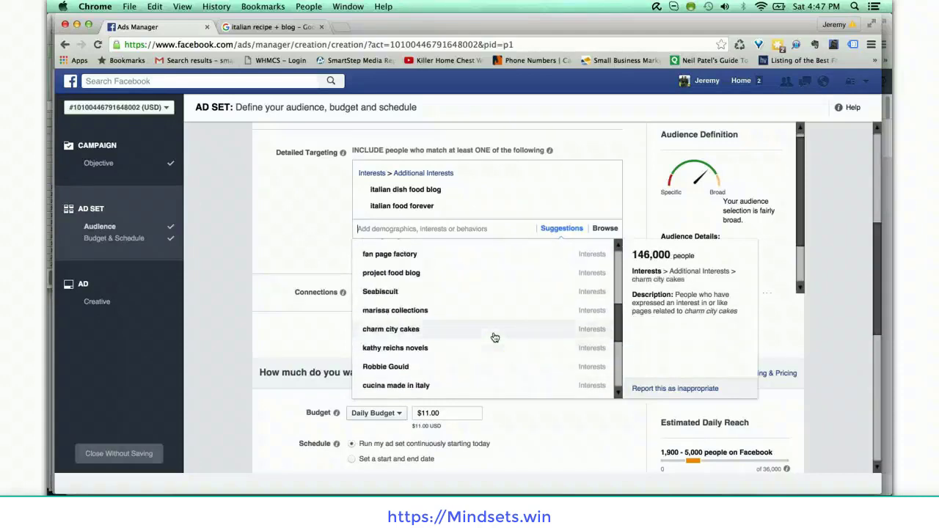
{"action": "scroll", "coordinate": [495, 337], "scroll_direction": "up", "scroll_amount": 8}
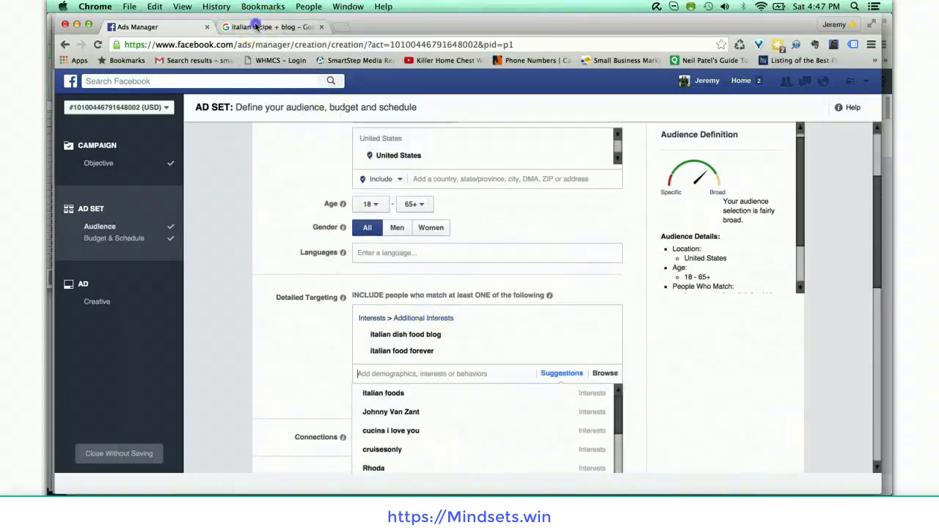
Switch to the Google results, search for "italian cooking + blog" and examine the blogs listed
{"action": "left_click", "coordinate": [257, 26]}
{"action": "scroll", "coordinate": [268, 248], "scroll_direction": "up", "scroll_amount": 5}
{"action": "double_click", "coordinate": [173, 86]}
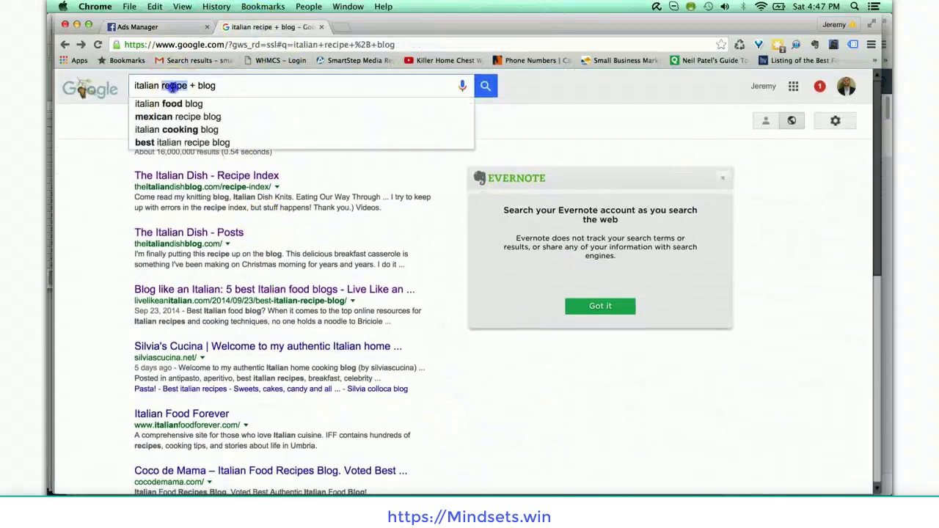
{"action": "type", "text": "cooking"}
{"action": "key", "text": "Return"}
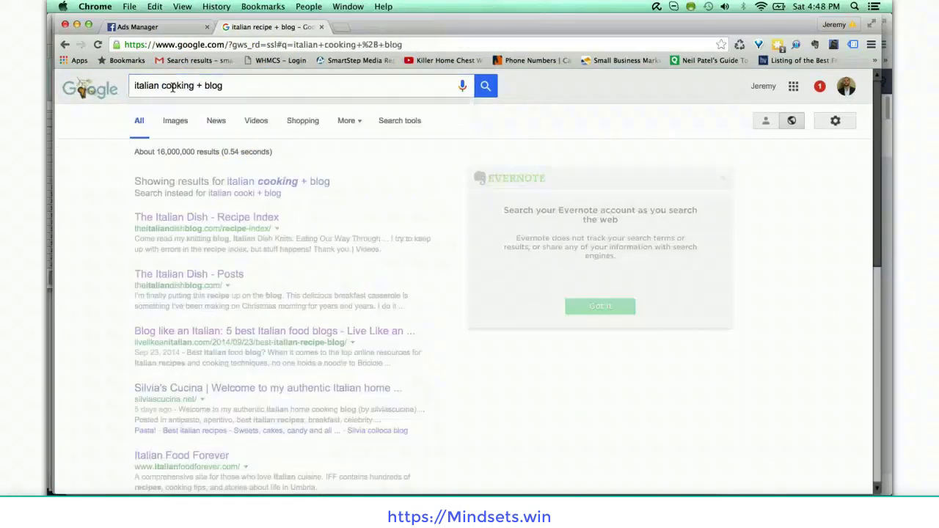
{"action": "scroll", "coordinate": [357, 294], "scroll_direction": "down", "scroll_amount": 1}
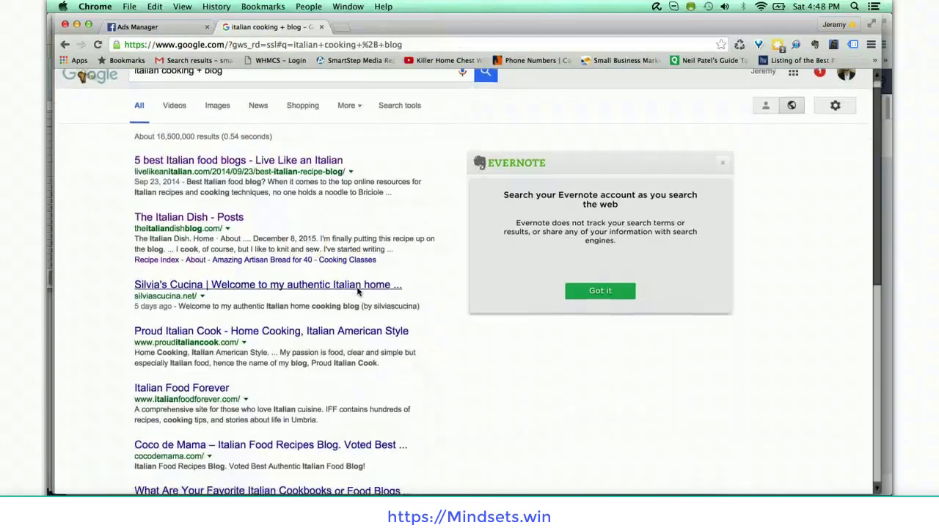
{"action": "scroll", "coordinate": [358, 292], "scroll_direction": "down", "scroll_amount": 3}
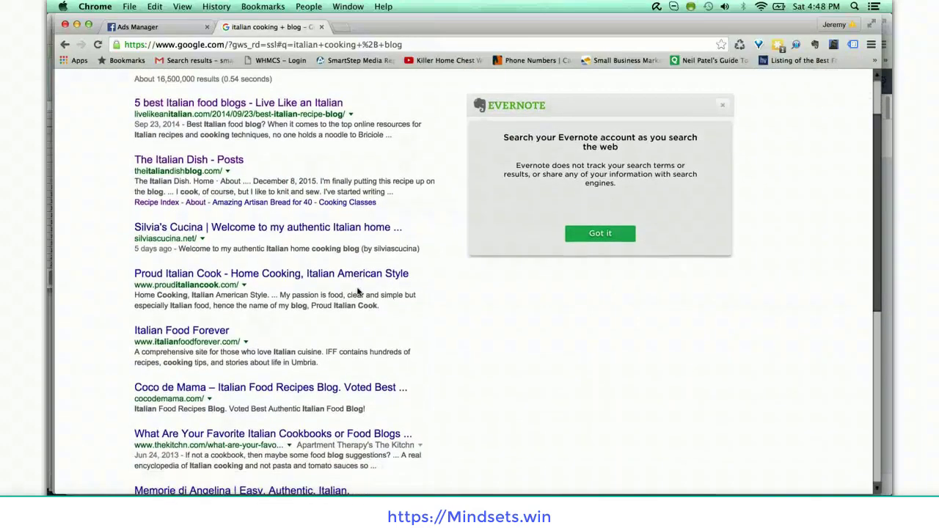
{"action": "scroll", "coordinate": [297, 324], "scroll_direction": "down", "scroll_amount": 2}
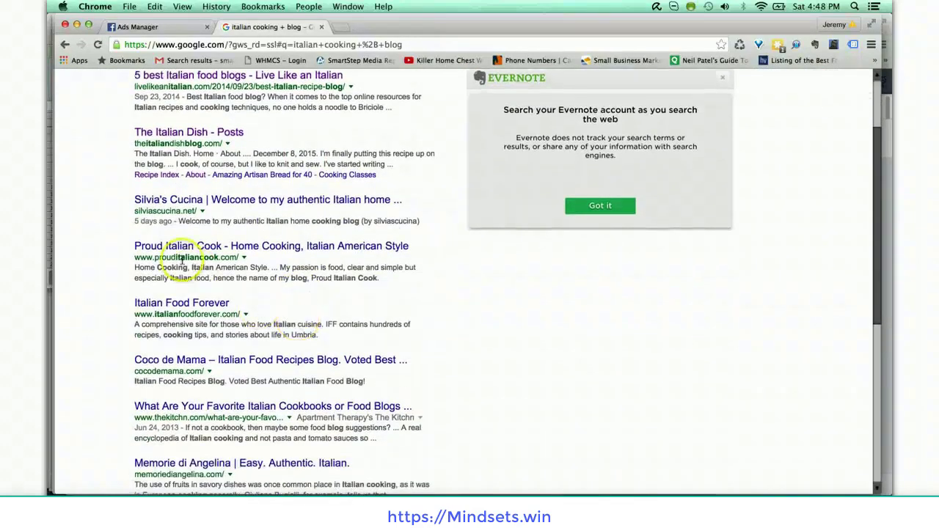
Return to the Ads Manager page and search the detailed targeting interests for the Proud Italian Cook blog
{"action": "left_click", "coordinate": [167, 27]}
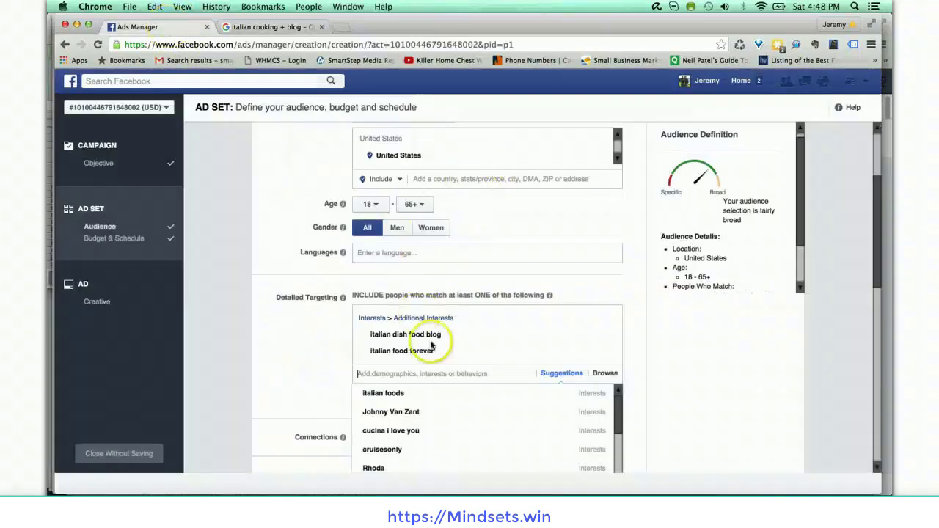
{"action": "type", "text": "proudita"}
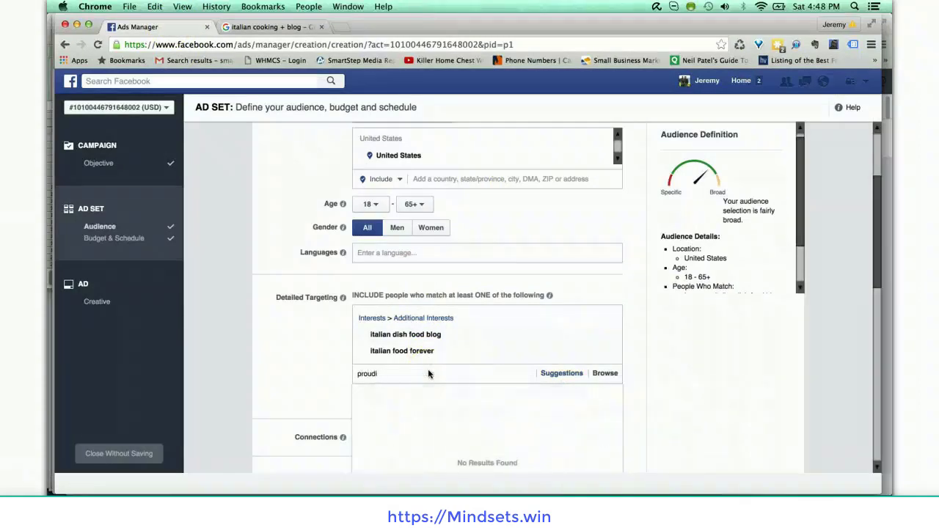
{"action": "key", "text": "BackSpace"}
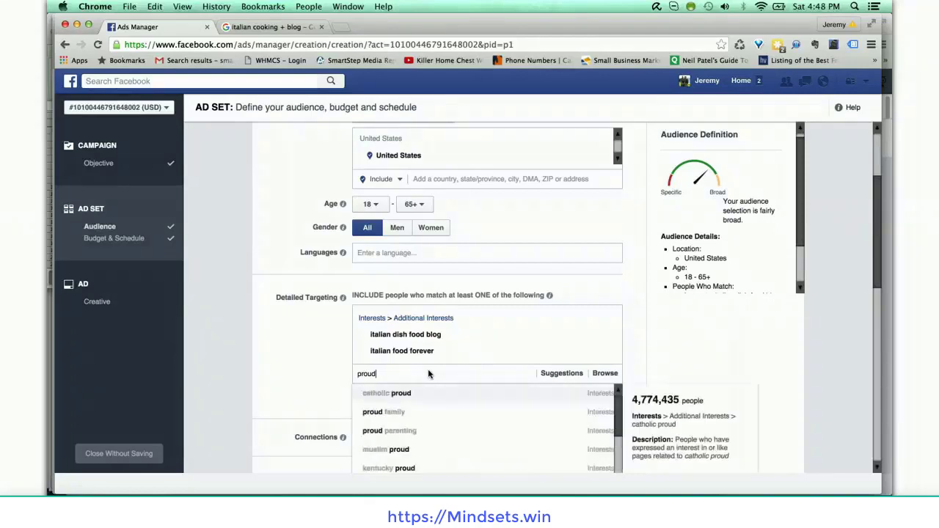
{"action": "type", "text": "italia"}
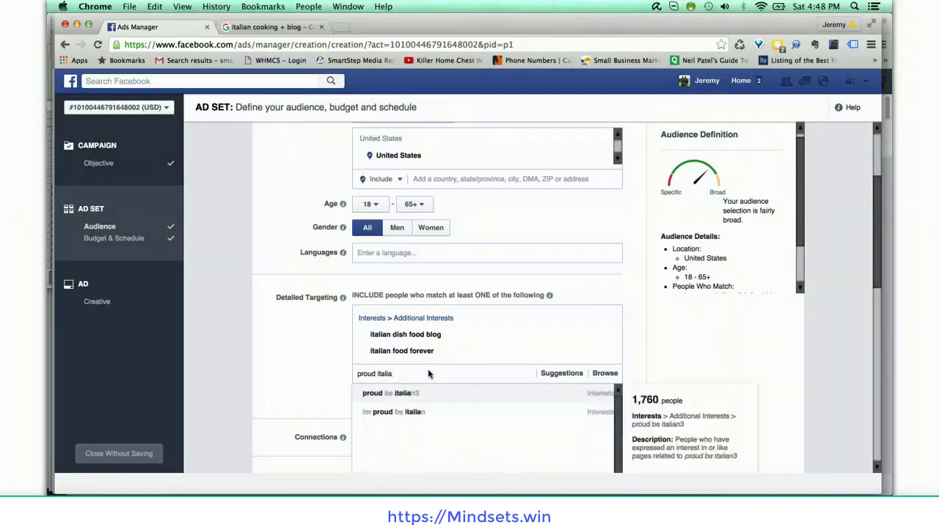
{"action": "type", "text": "n coo"}
{"action": "key", "text": "BackSpace"}
{"action": "key", "text": "BackSpace"}
{"action": "key", "text": "BackSpace"}
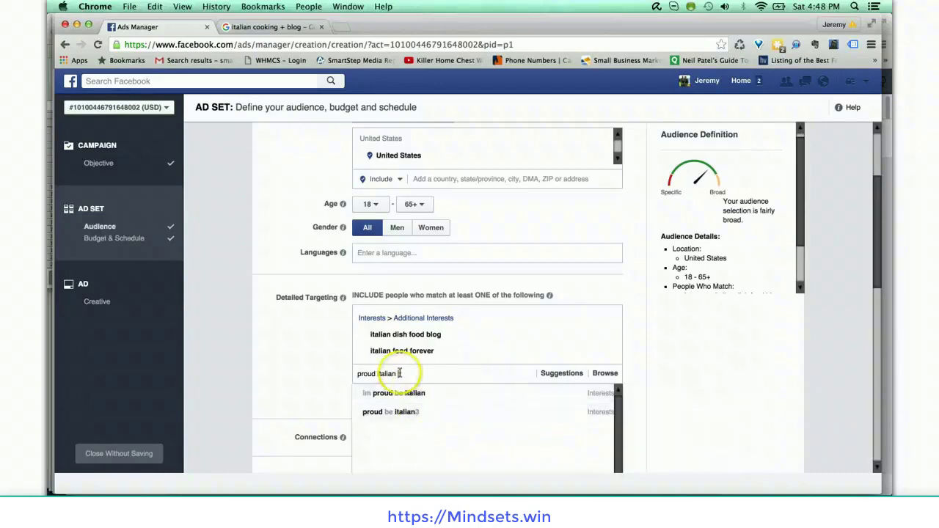
{"action": "left_click", "coordinate": [334, 363]}
Go back to the "italian cooking + blog" results and examine the remaining blogs further down for targeting ideas
{"action": "left_click", "coordinate": [277, 28]}
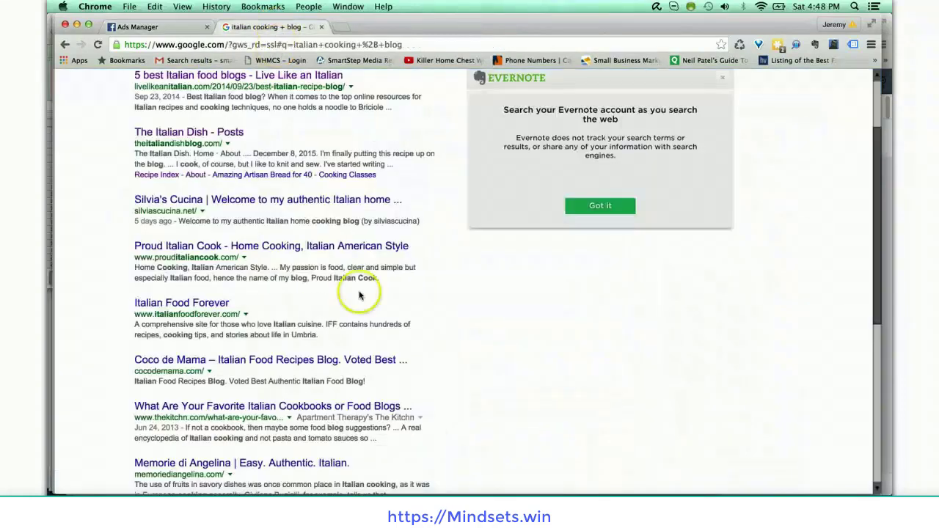
{"action": "scroll", "coordinate": [375, 315], "scroll_direction": "down", "scroll_amount": 3}
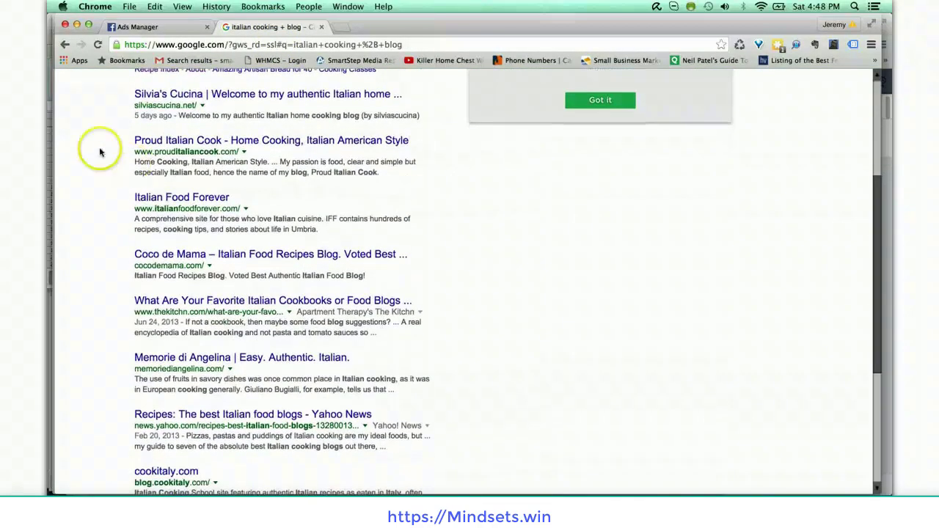
{"action": "scroll", "coordinate": [229, 224], "scroll_direction": "down", "scroll_amount": 2}
{"action": "scroll", "coordinate": [228, 225], "scroll_direction": "down", "scroll_amount": 1}
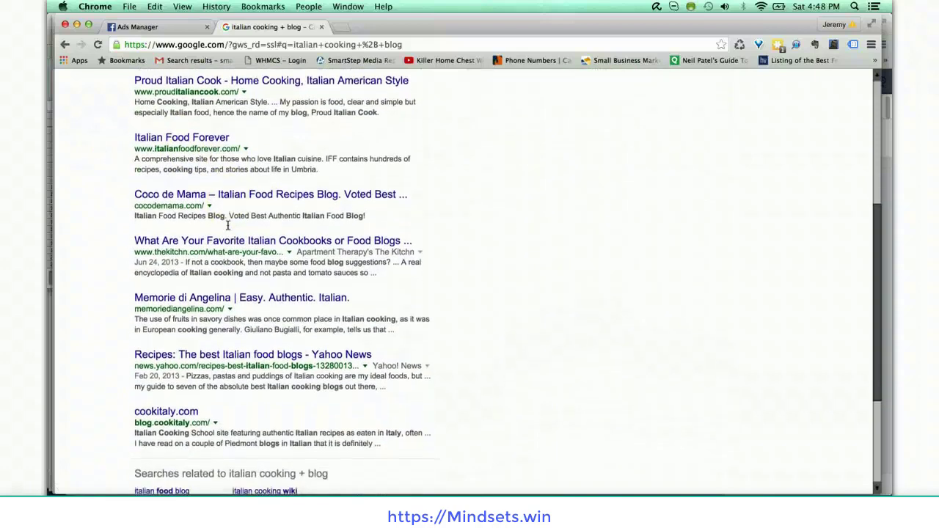
{"action": "scroll", "coordinate": [228, 226], "scroll_direction": "down", "scroll_amount": 3}
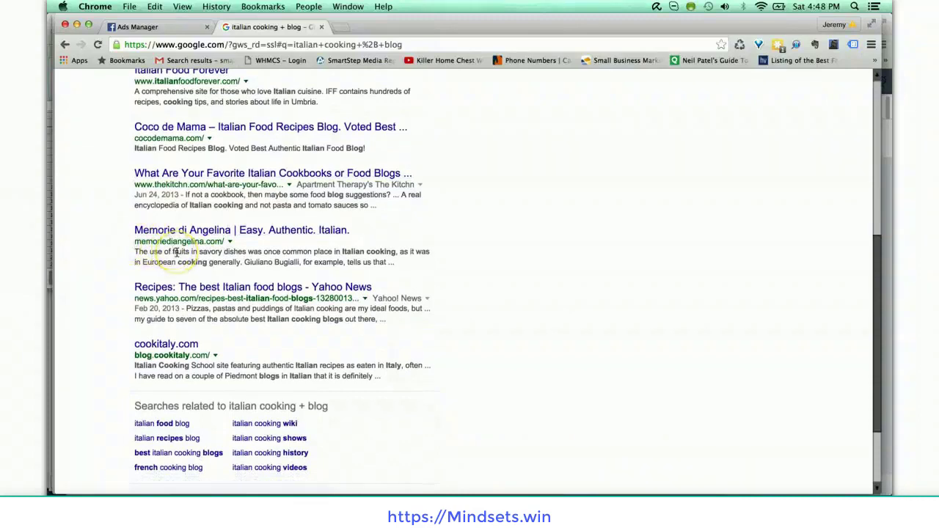
Search the ad set's detailed targeting for the Memorie di Angelina blog, checking the name's spelling in the Google results
{"action": "left_click", "coordinate": [162, 29]}
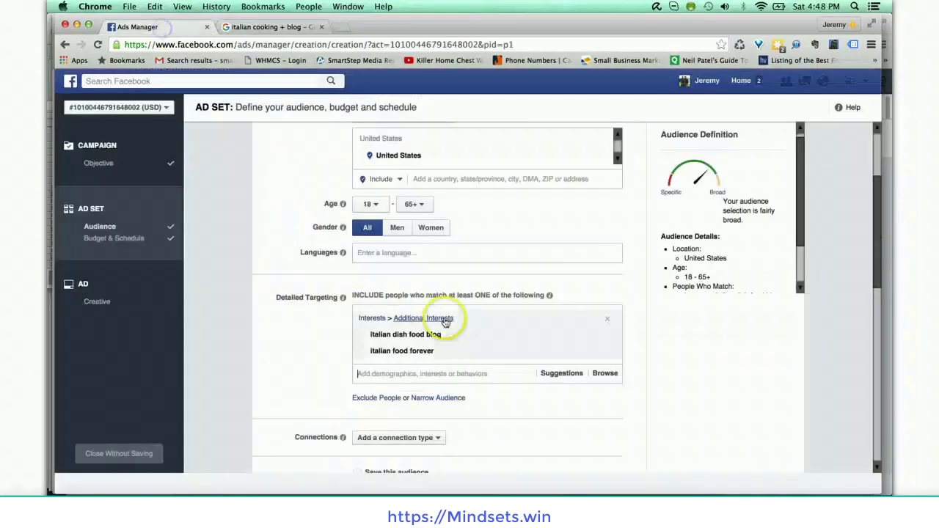
{"action": "left_click", "coordinate": [433, 374]}
{"action": "type", "text": "memo"}
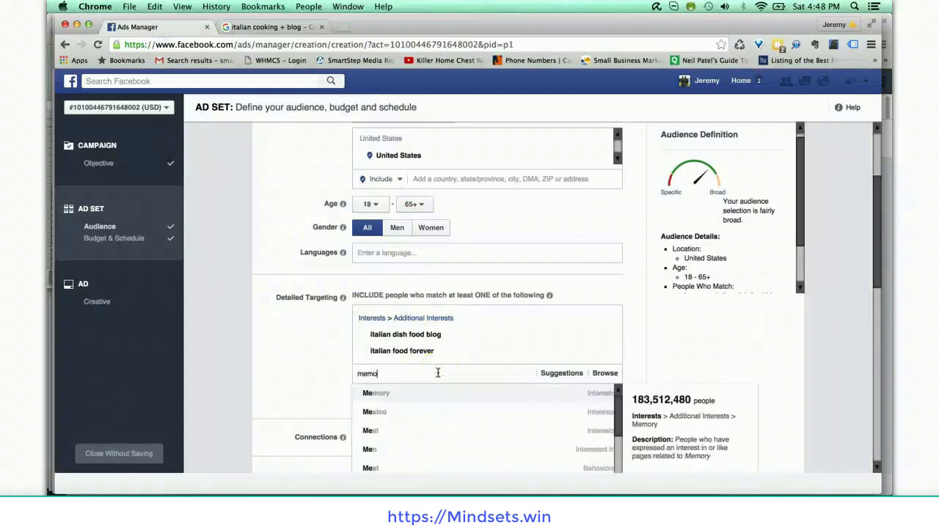
{"action": "type", "text": "rie"}
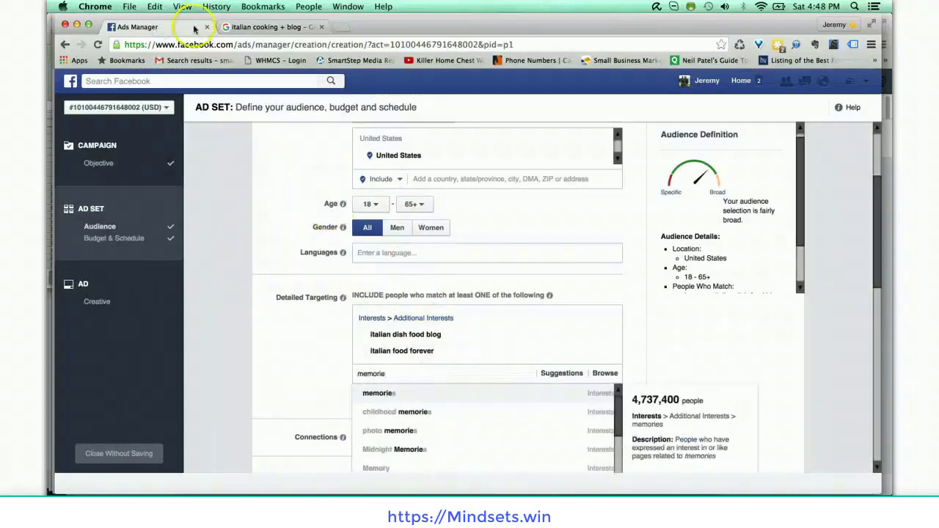
{"action": "left_click", "coordinate": [251, 27]}
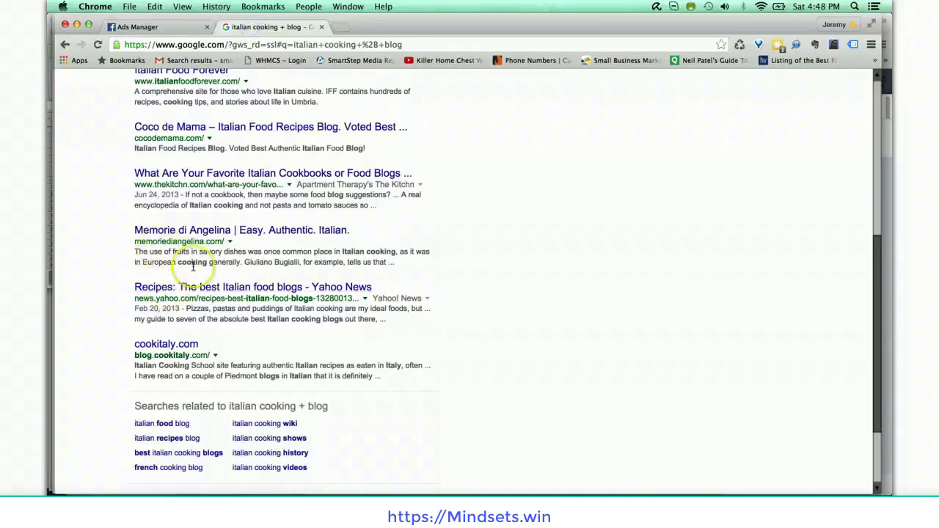
{"action": "left_click", "coordinate": [139, 27]}
{"action": "type", "text": "dia"}
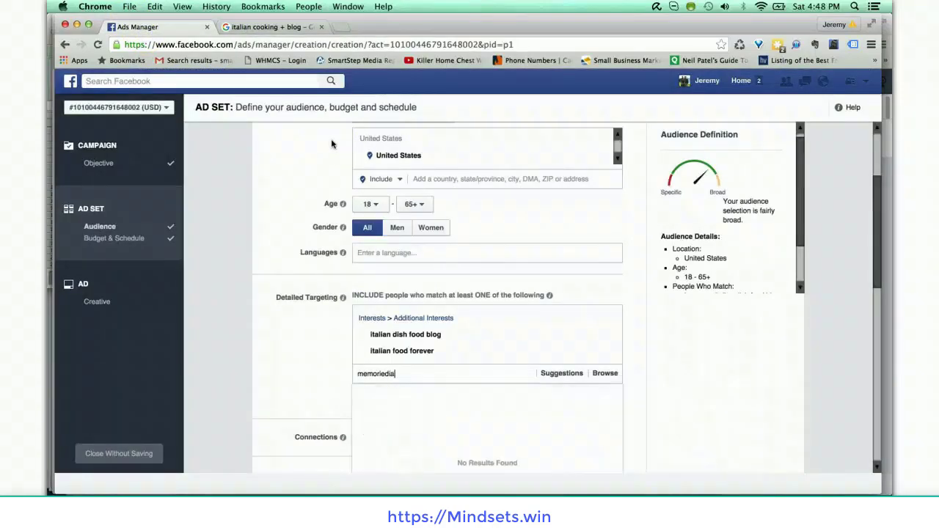
{"action": "key", "text": "BackSpace"}
{"action": "key", "text": "BackSpace"}
{"action": "type", "text": "dia"}
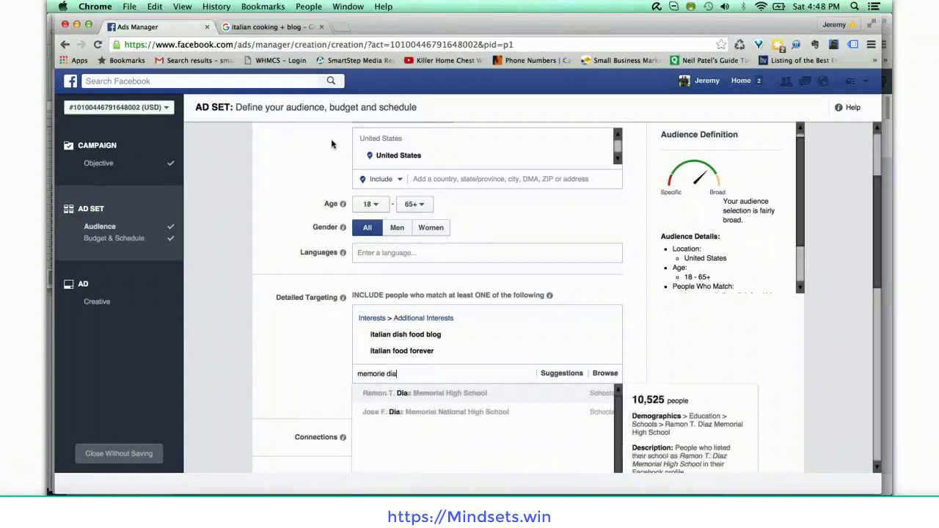
{"action": "key", "text": "BackSpace"}
{"action": "key", "text": "BackSpace"}
{"action": "key", "text": "BackSpace"}
Check the cookitaly.com entry in the Google results, and search the detailed targeting interests for "cook italy" instead of "memorie"
{"action": "left_click", "coordinate": [252, 27]}
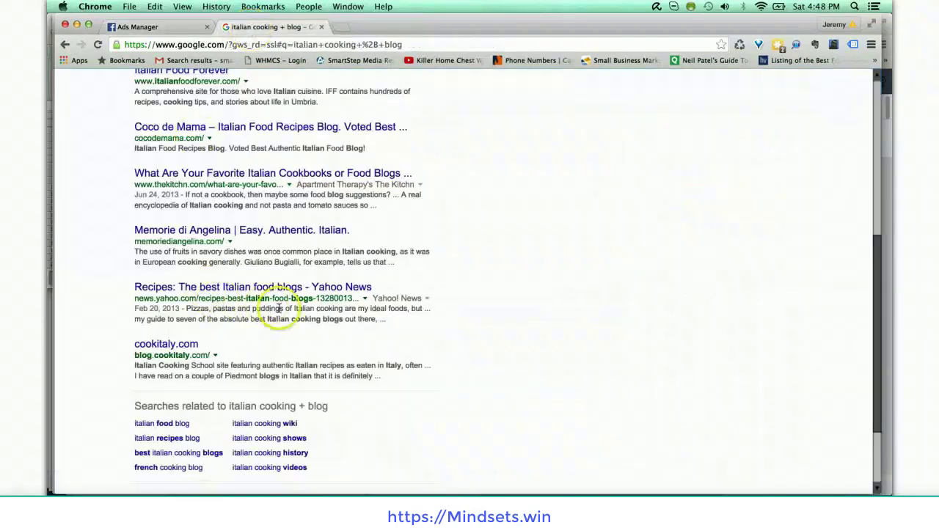
{"action": "scroll", "coordinate": [279, 308], "scroll_direction": "down", "scroll_amount": 2}
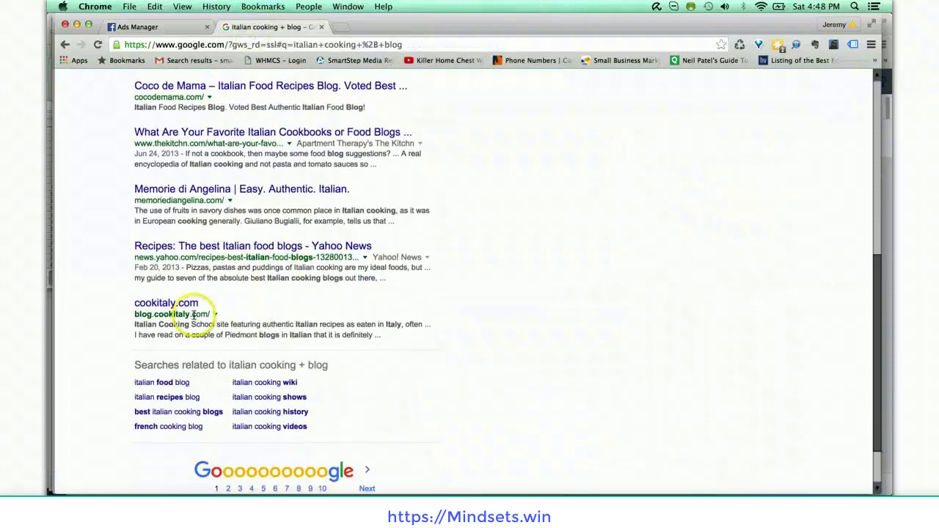
{"action": "left_click", "coordinate": [150, 27]}
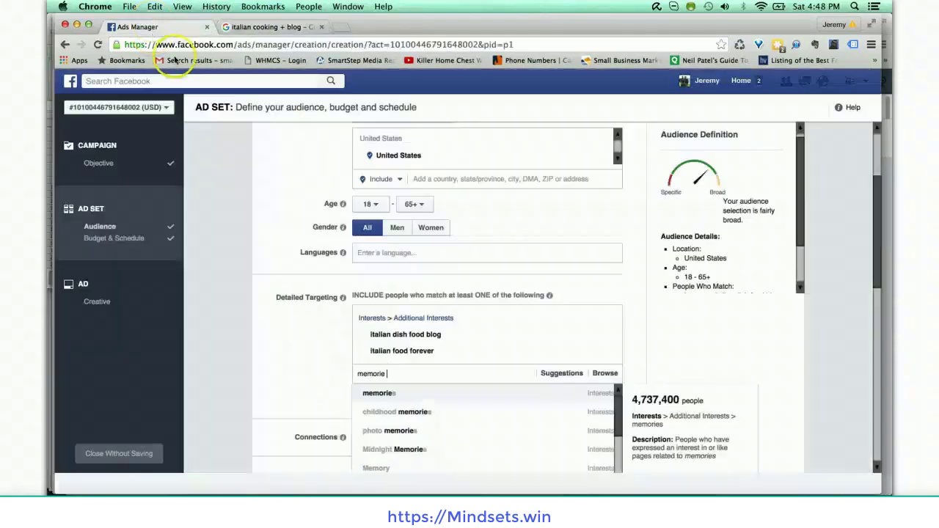
{"action": "key", "text": "BackSpace"}
{"action": "key", "text": "BackSpace"}
{"action": "key", "text": "BackSpace"}
{"action": "key", "text": "BackSpace"}
{"action": "key", "text": "BackSpace"}
{"action": "key", "text": "BackSpace"}
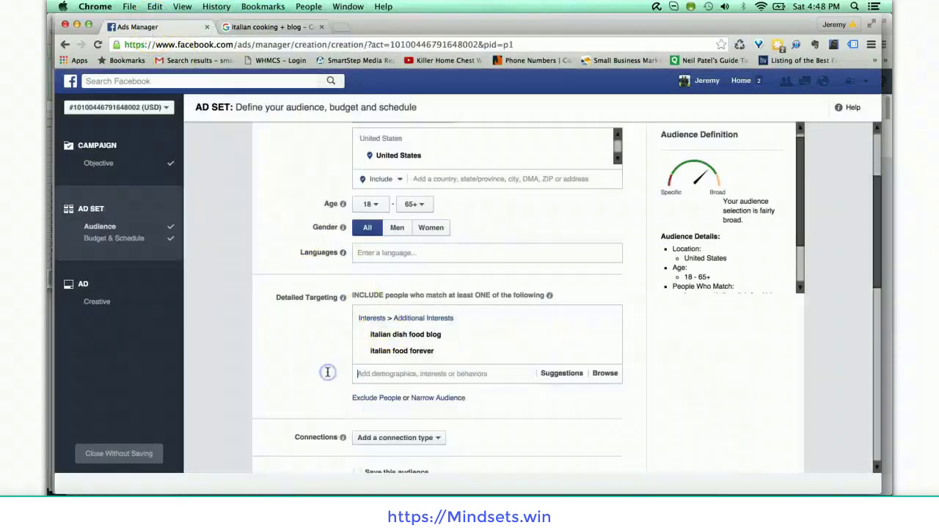
{"action": "type", "text": "cookita"}
{"action": "key", "text": "BackSpace"}
{"action": "key", "text": "BackSpace"}
{"action": "key", "text": "BackSpace"}
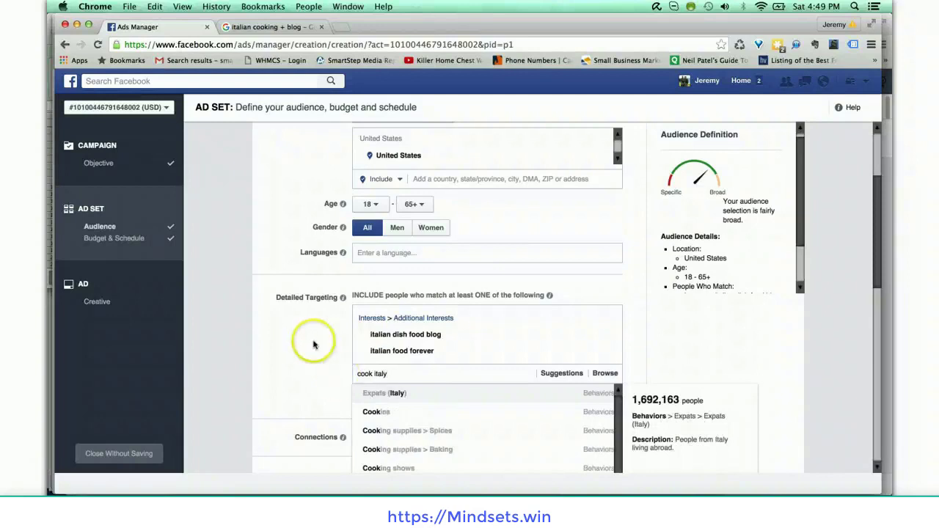
Return to the Google results, open the related search "italian food blog" and look through the blogs listed
{"action": "left_click", "coordinate": [245, 26]}
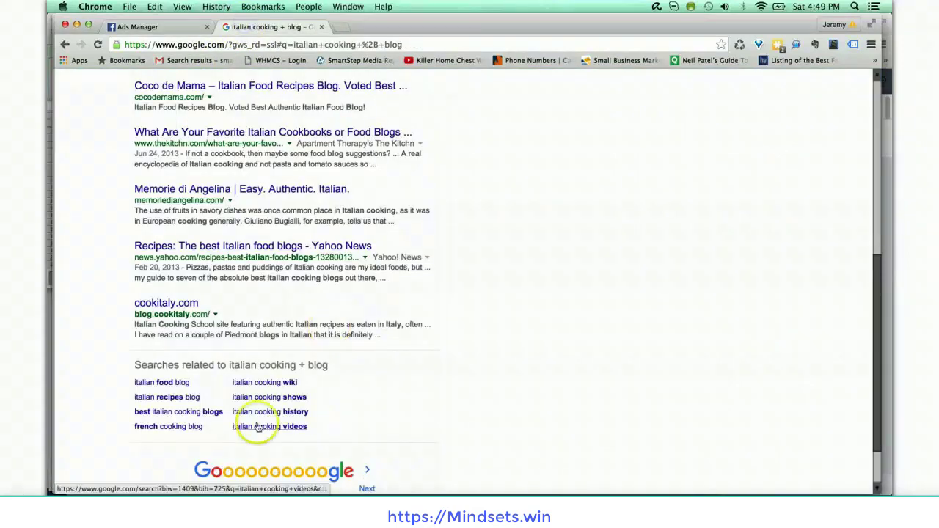
{"action": "scroll", "coordinate": [246, 431], "scroll_direction": "down", "scroll_amount": 1}
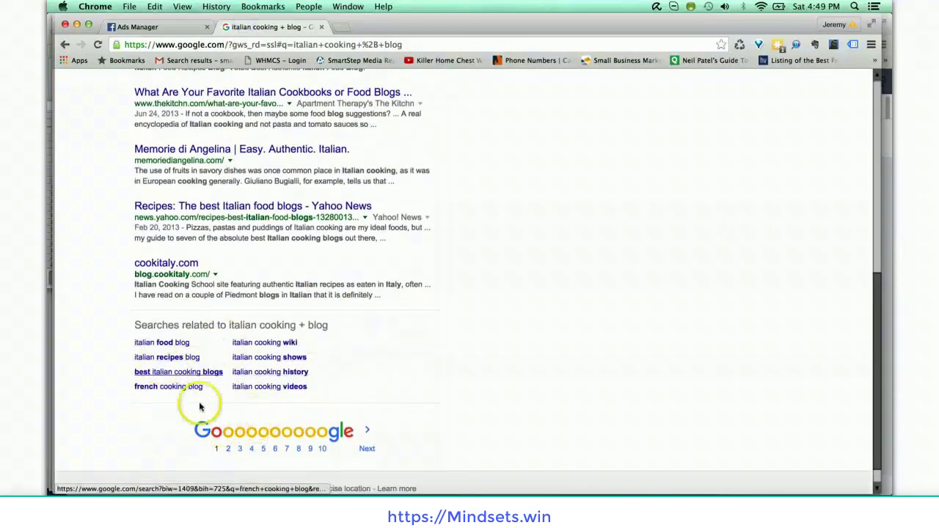
{"action": "left_click", "coordinate": [175, 342]}
{"action": "scroll", "coordinate": [451, 358], "scroll_direction": "down", "scroll_amount": 2}
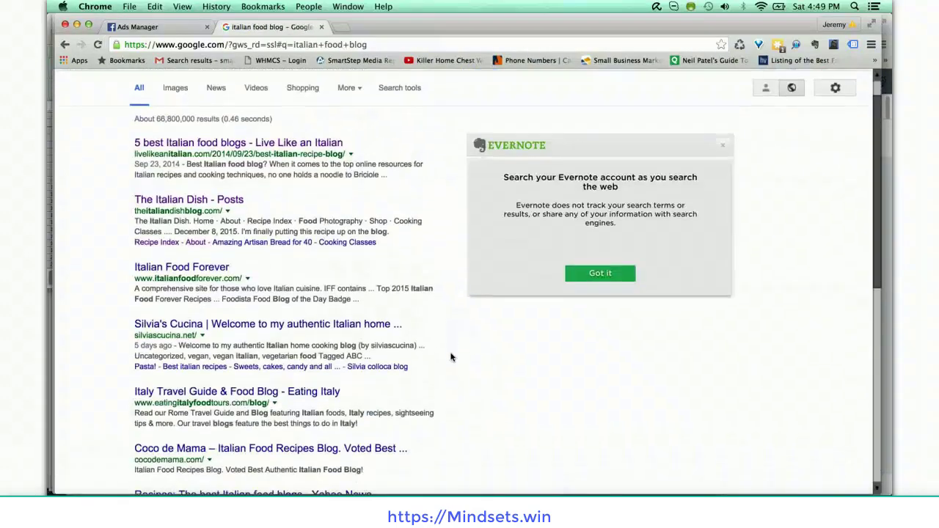
Look through the remaining "italian food blog" results, and clear "cook italy" from the ad set's detailed targeting search
{"action": "scroll", "coordinate": [451, 357], "scroll_direction": "down", "scroll_amount": 1}
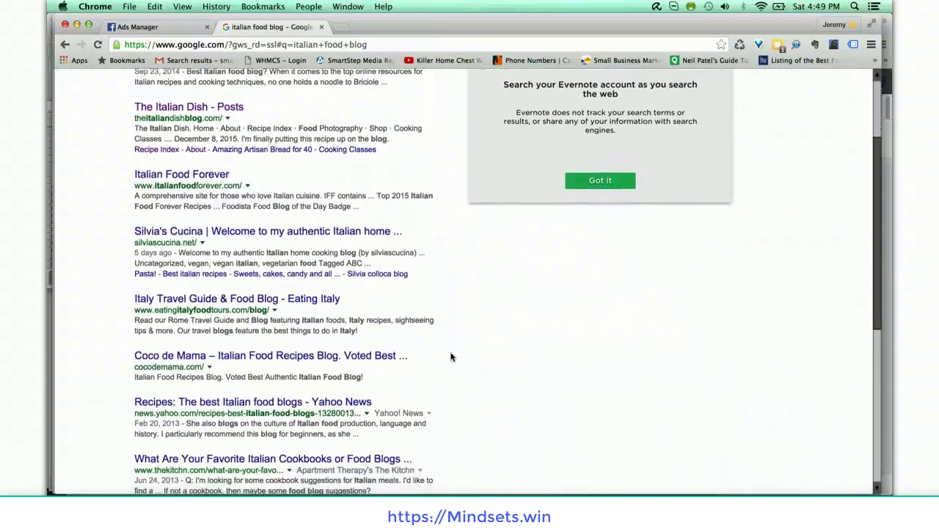
{"action": "scroll", "coordinate": [451, 357], "scroll_direction": "down", "scroll_amount": 4}
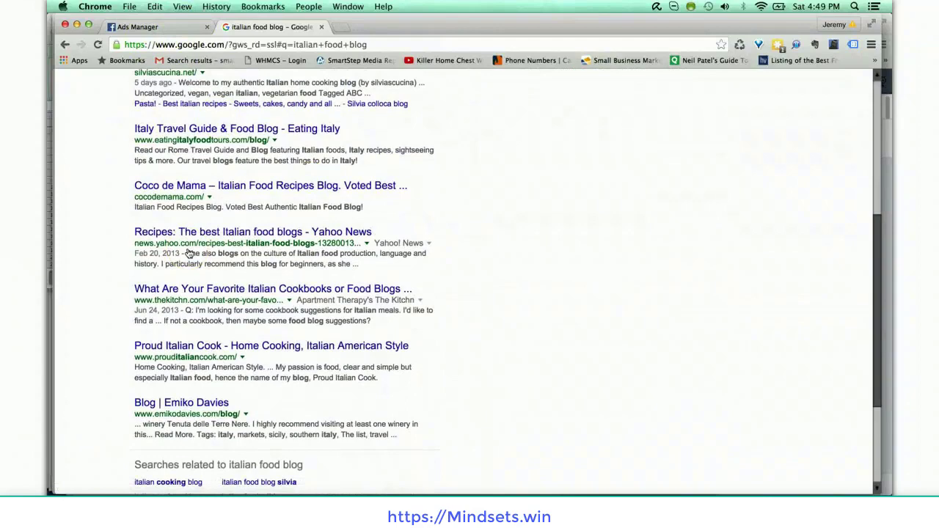
{"action": "left_click", "coordinate": [175, 28]}
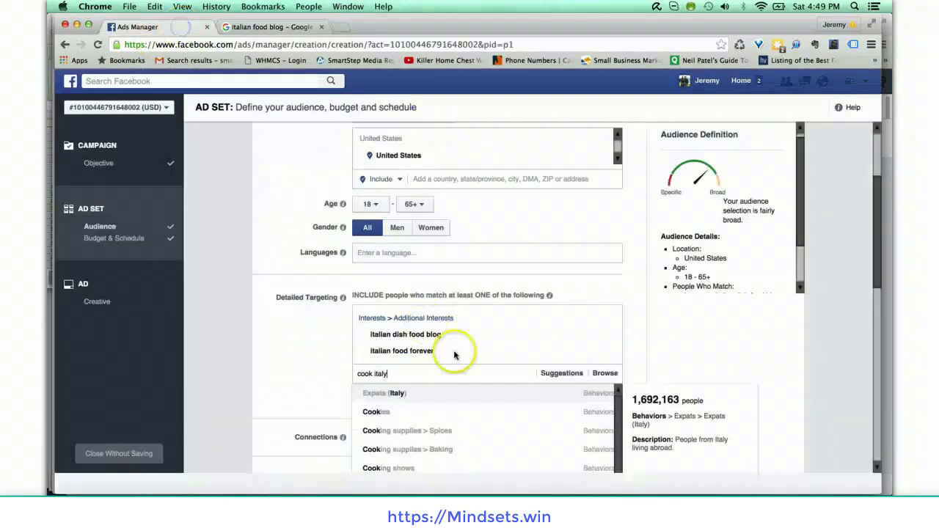
{"action": "scroll", "coordinate": [455, 355], "scroll_direction": "down", "scroll_amount": 3}
{"action": "triple_click", "coordinate": [395, 297]}
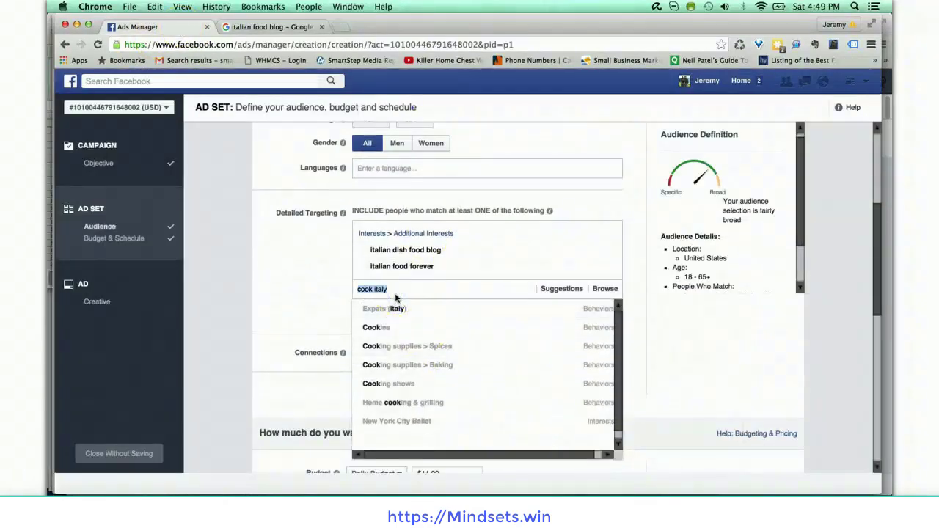
{"action": "key", "text": "BackSpace"}
Bring up the suggested interests for detailed targeting and look through them for names related to Italian food
{"action": "left_click", "coordinate": [397, 245]}
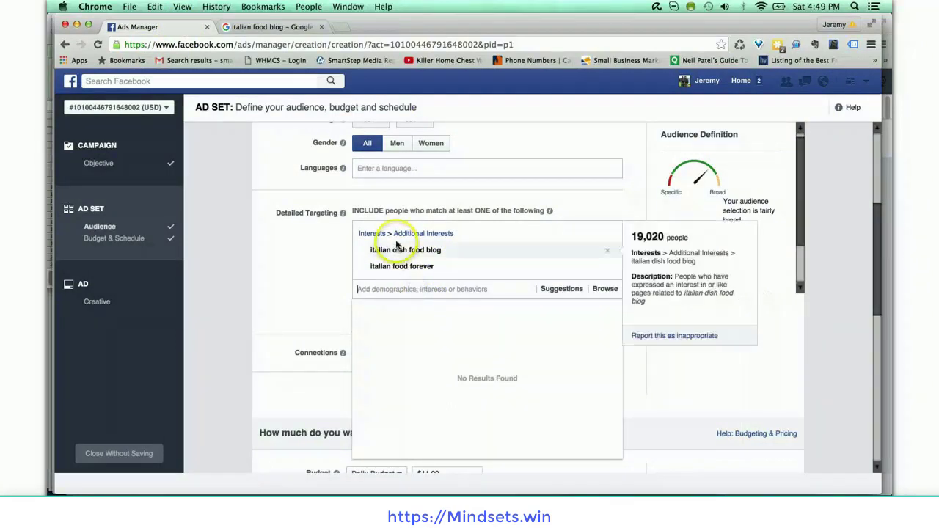
{"action": "left_click", "coordinate": [320, 288]}
{"action": "left_click", "coordinate": [387, 294]}
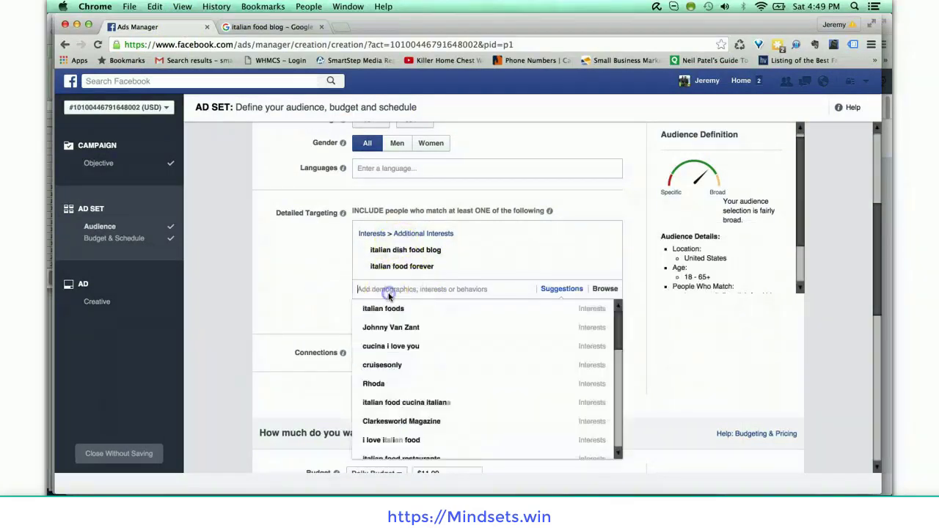
{"action": "scroll", "coordinate": [430, 334], "scroll_direction": "down", "scroll_amount": 1}
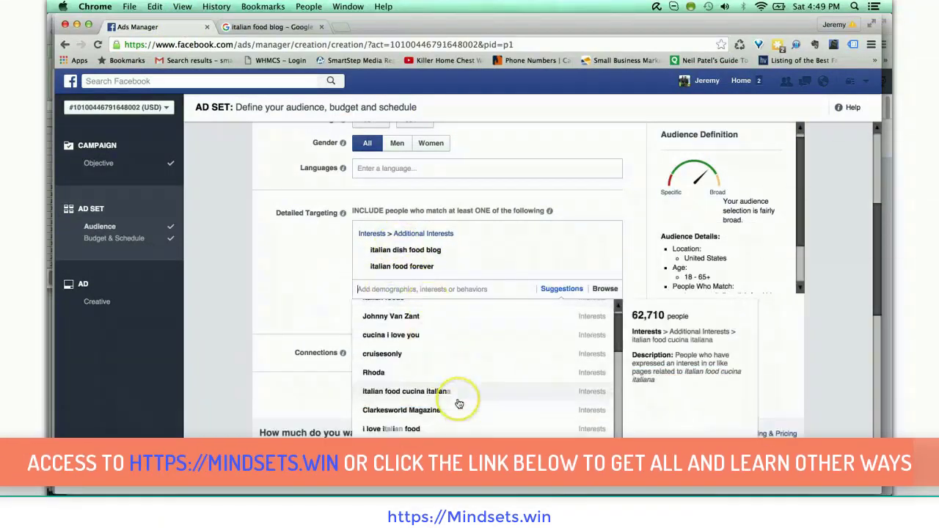
{"action": "scroll", "coordinate": [459, 404], "scroll_direction": "down", "scroll_amount": 2}
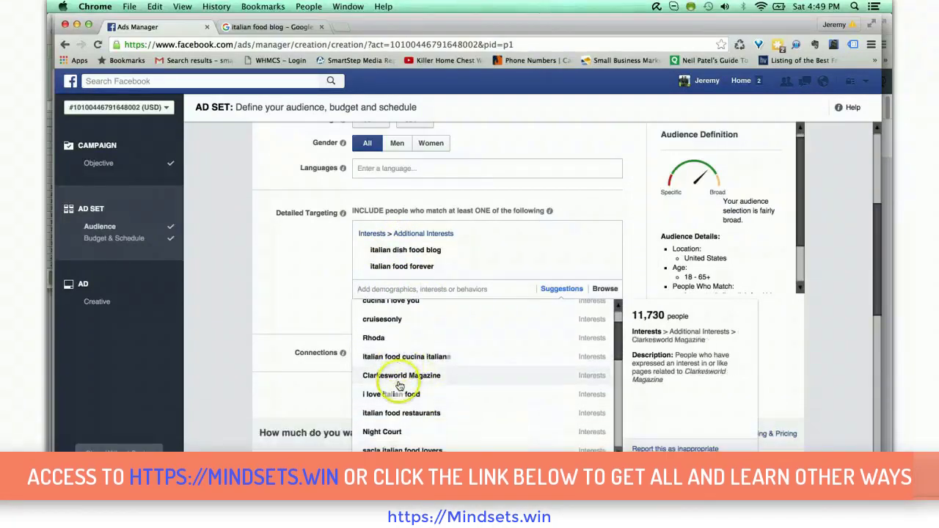
{"action": "scroll", "coordinate": [411, 392], "scroll_direction": "down", "scroll_amount": 3}
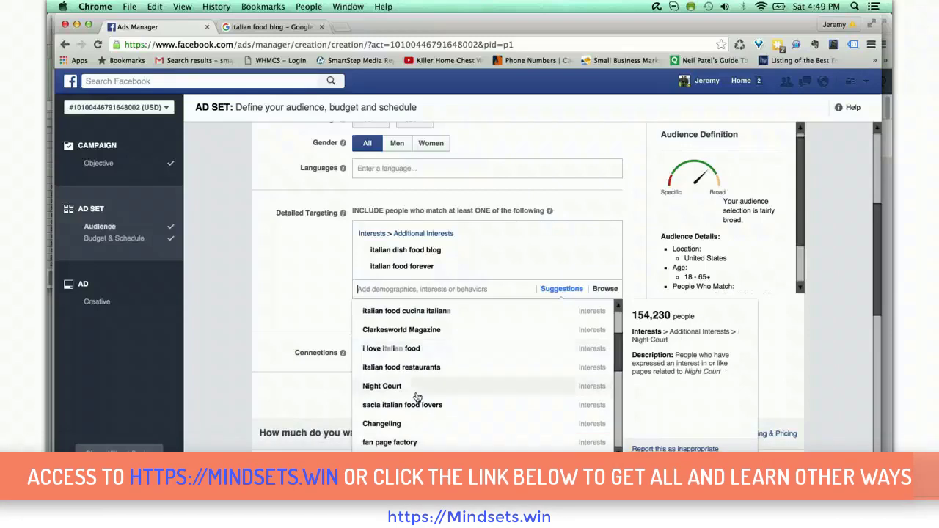
{"action": "left_click", "coordinate": [427, 413]}
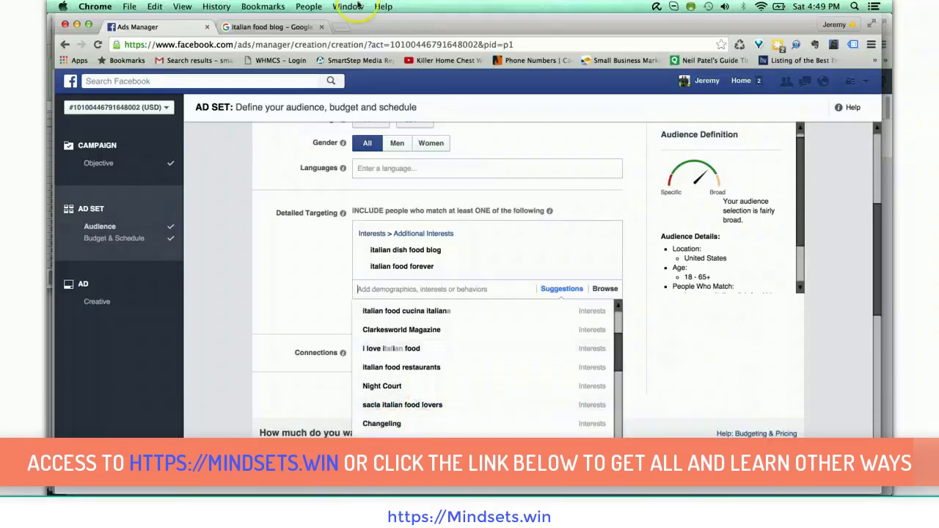
Search Google in a new tab for "sacla italian food lovers" and examine the results to judge the suggested interest
{"action": "left_click", "coordinate": [340, 27]}
{"action": "type", "text": "sacla i"}
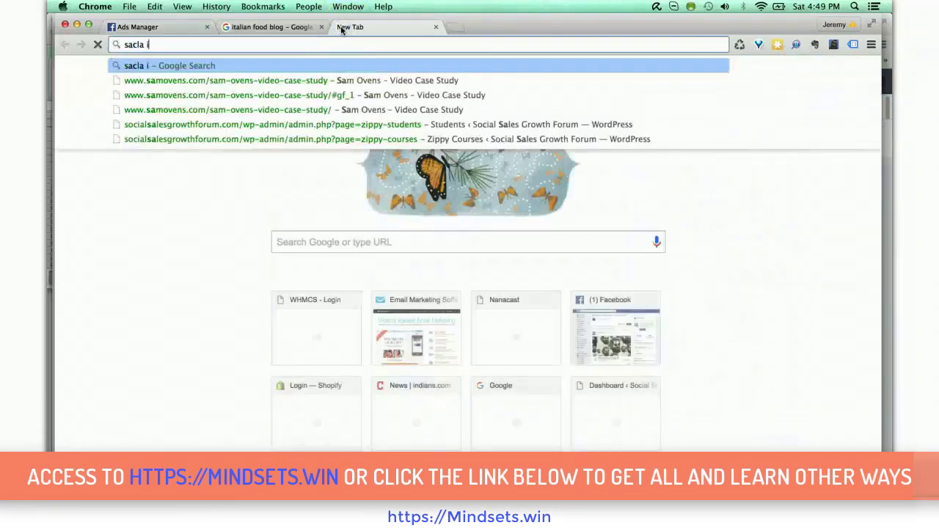
{"action": "type", "text": "talian food lovers"}
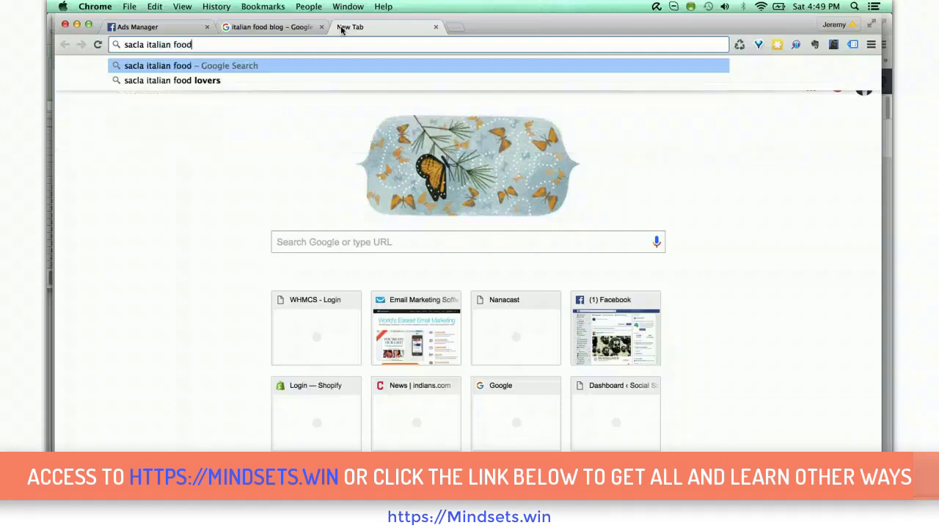
{"action": "key", "text": "Return"}
{"action": "left_click", "coordinate": [457, 273]}
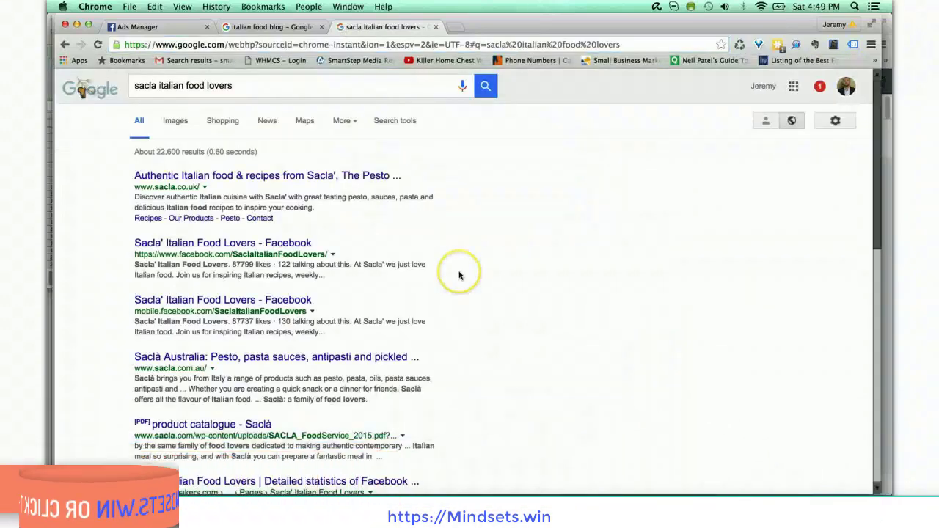
{"action": "left_click", "coordinate": [301, 176]}
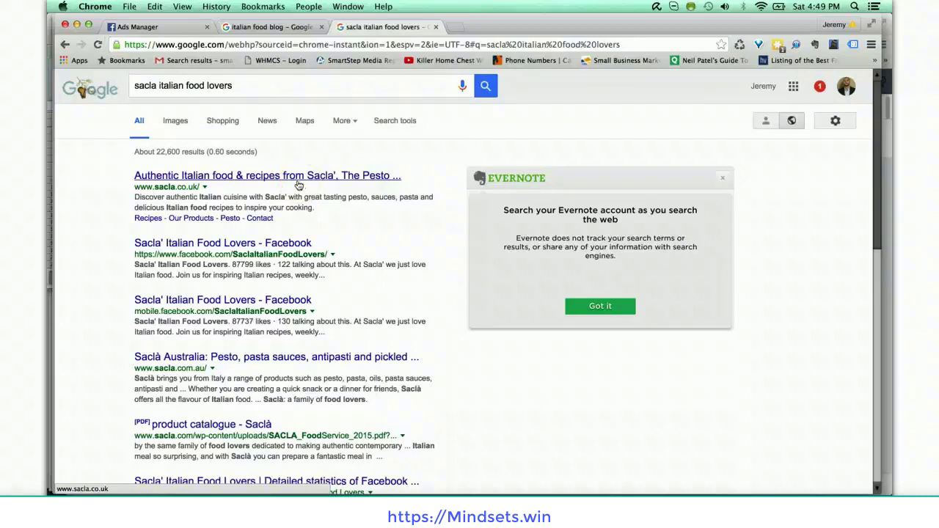
{"action": "left_click", "coordinate": [319, 285]}
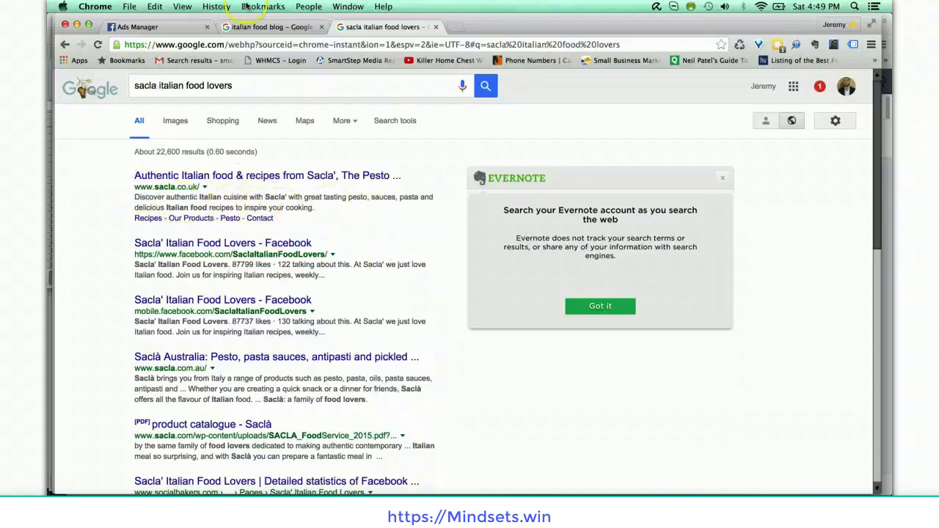
Add the suggested interest "sacla italian food lovers" to the ad set's detailed targeting and browse the refreshed suggestions
{"action": "left_click", "coordinate": [147, 26]}
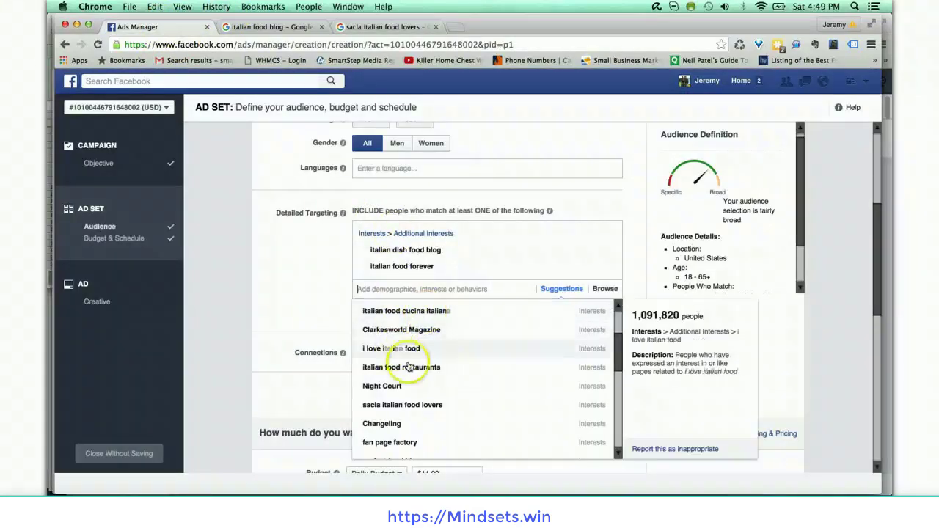
{"action": "left_click", "coordinate": [415, 405]}
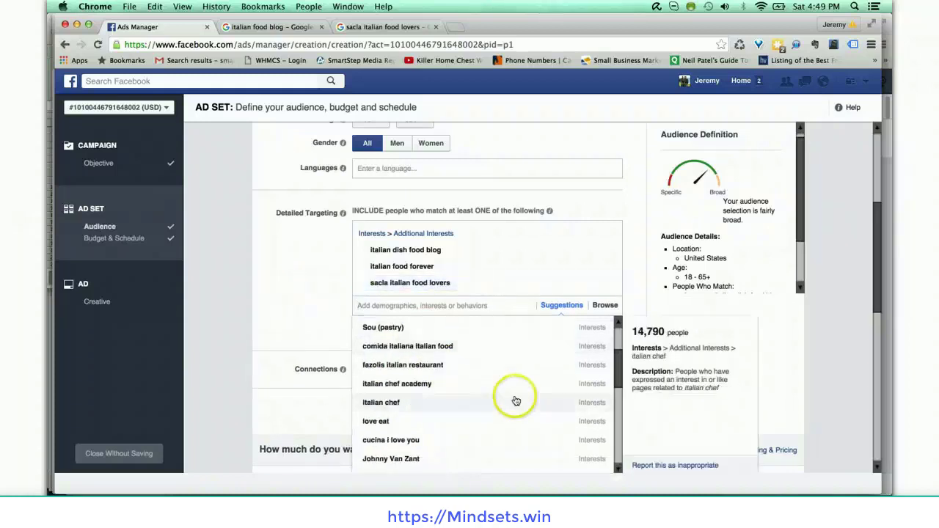
{"action": "scroll", "coordinate": [507, 359], "scroll_direction": "down", "scroll_amount": 1}
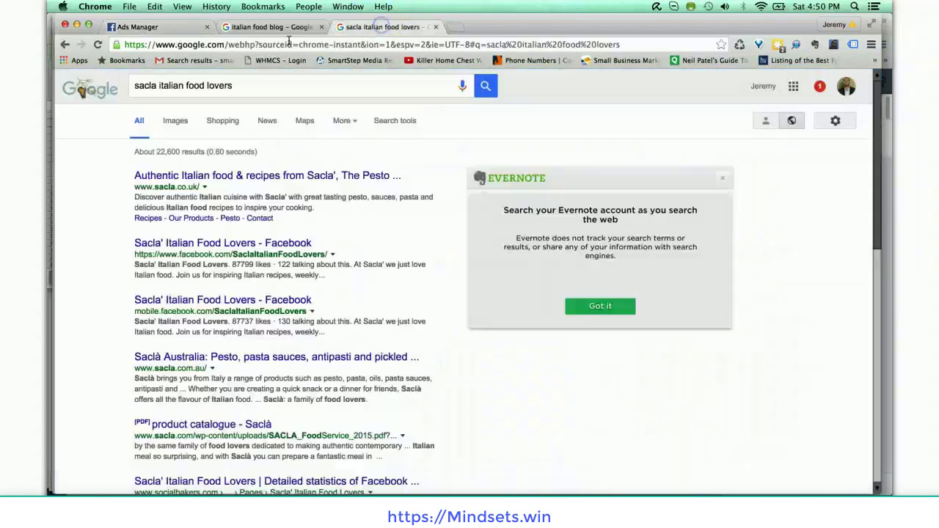
Search Google for "italian chef academy" in place of the Sacla query to research that suggested interest
{"action": "left_click", "coordinate": [382, 27]}
{"action": "triple_click", "coordinate": [262, 81]}
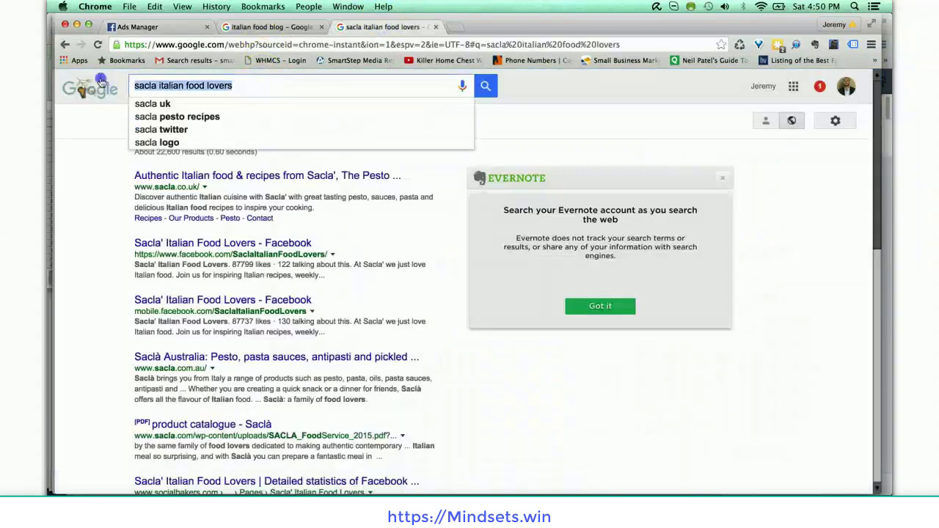
{"action": "type", "text": "italian ch"}
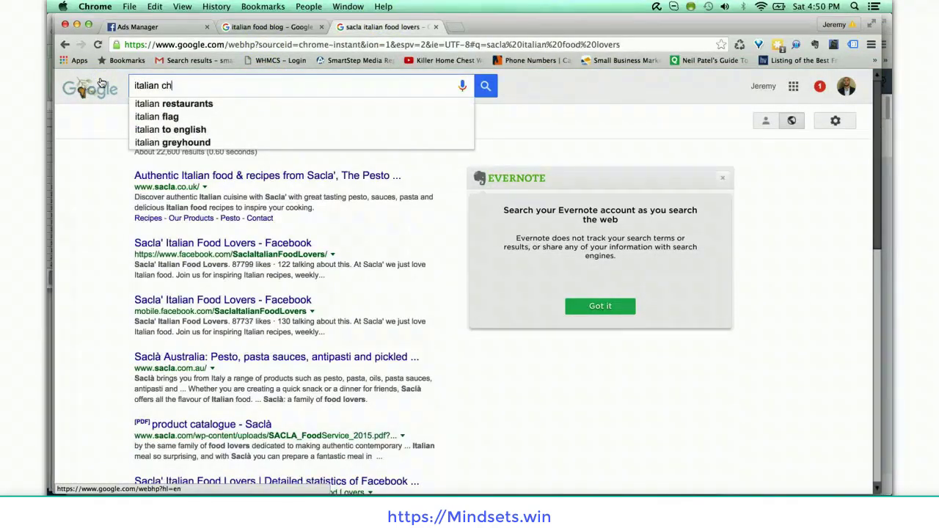
{"action": "type", "text": "ef academy"}
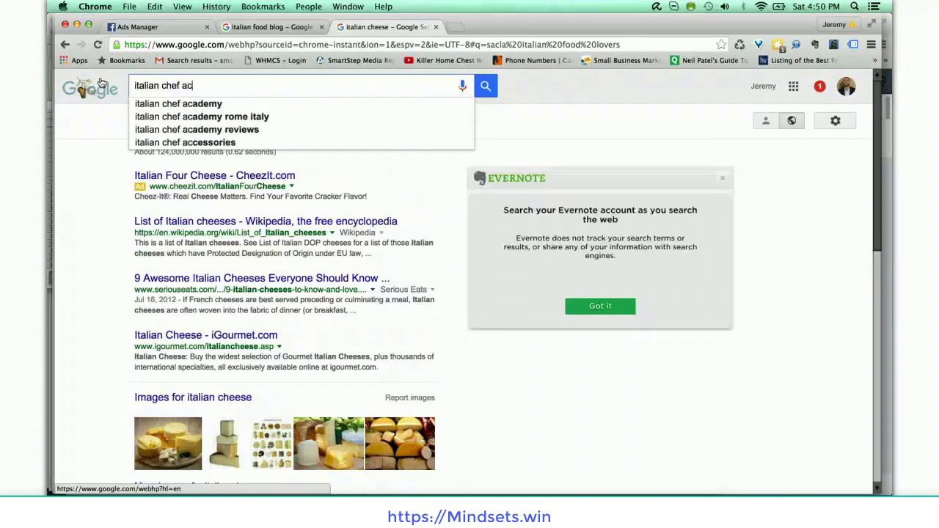
{"action": "key", "text": "Return"}
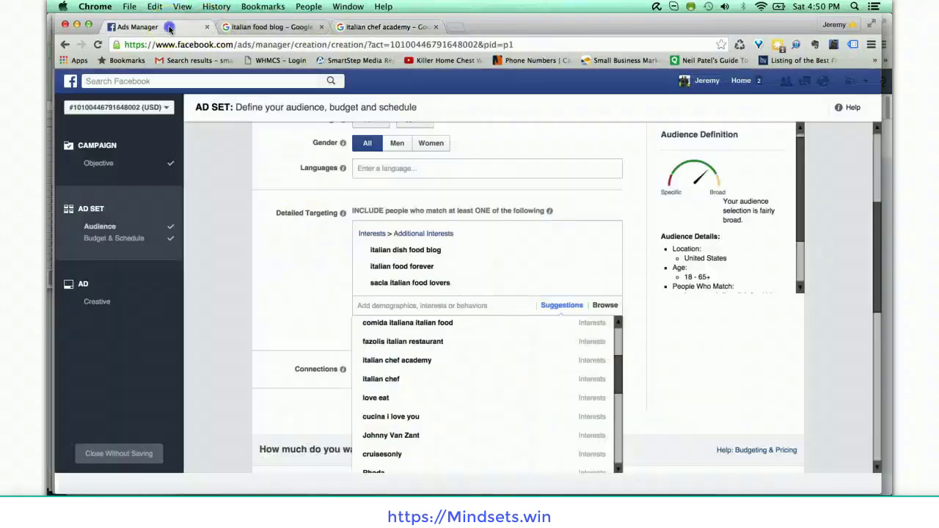
Return to the ad set and look through the suggested interests around "comida italiana italian food"
{"action": "left_click", "coordinate": [168, 27]}
{"action": "scroll", "coordinate": [484, 427], "scroll_direction": "down", "scroll_amount": 3}
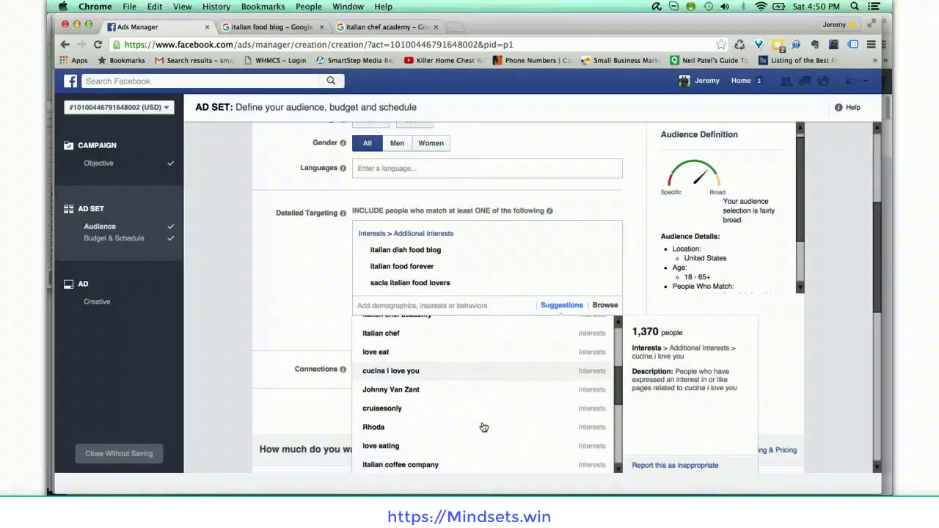
{"action": "scroll", "coordinate": [484, 427], "scroll_direction": "up", "scroll_amount": 4}
{"action": "scroll", "coordinate": [483, 427], "scroll_direction": "up", "scroll_amount": 2}
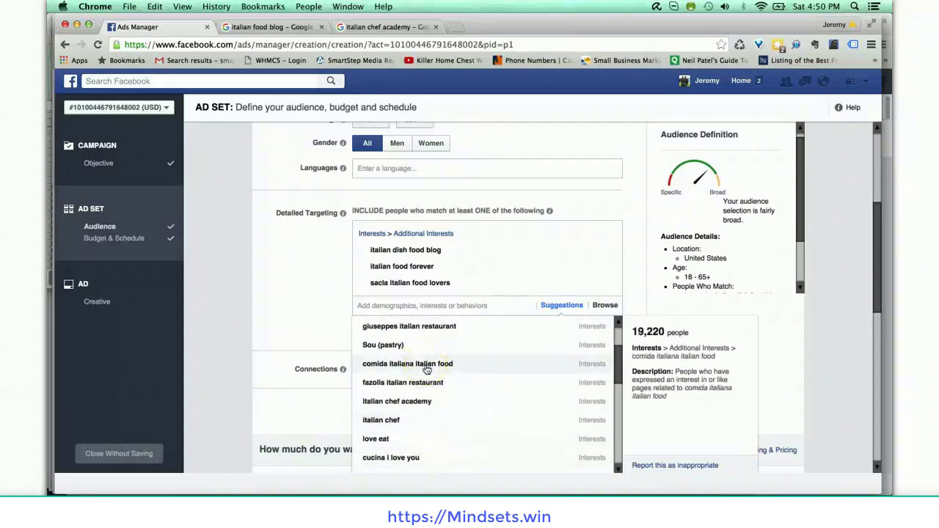
Search Google for "comida italiana italian food" and examine the results to judge the interest's relevance
{"action": "left_click", "coordinate": [388, 27]}
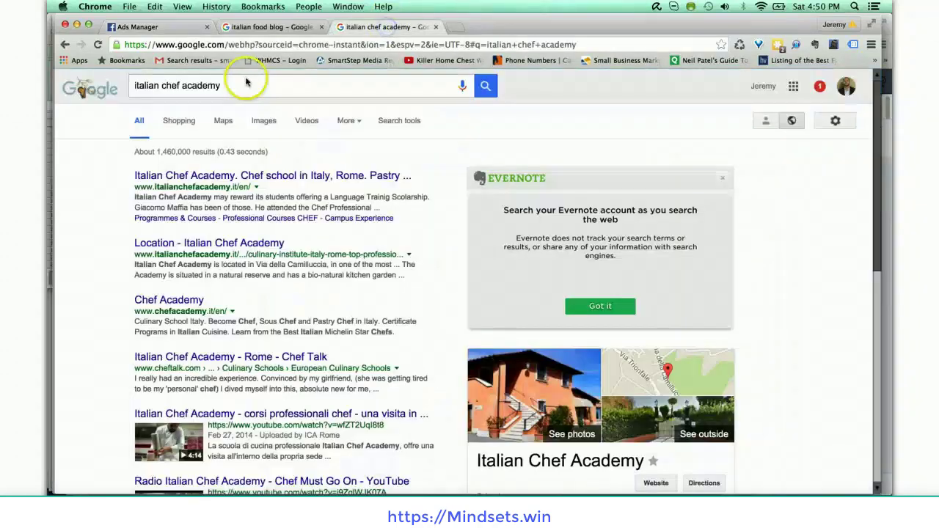
{"action": "triple_click", "coordinate": [247, 86]}
{"action": "type", "text": "comida it"}
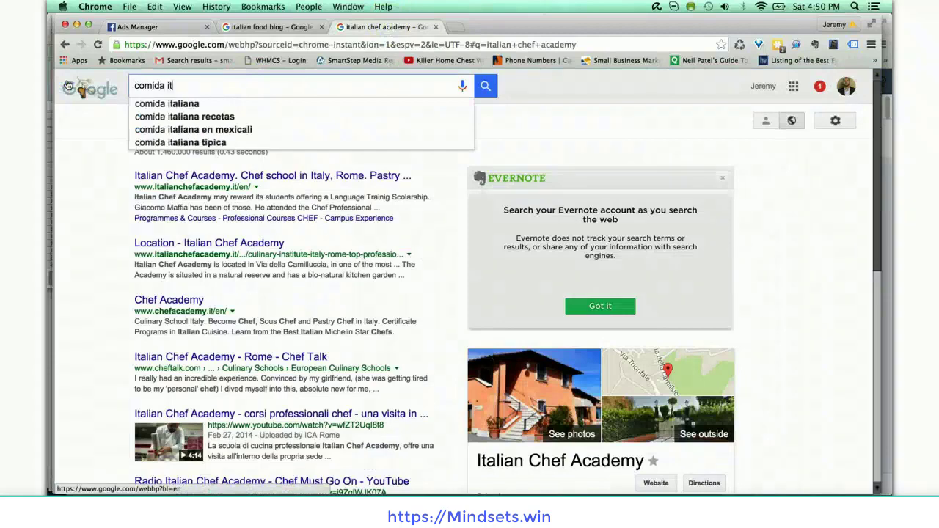
{"action": "type", "text": "aliana i"}
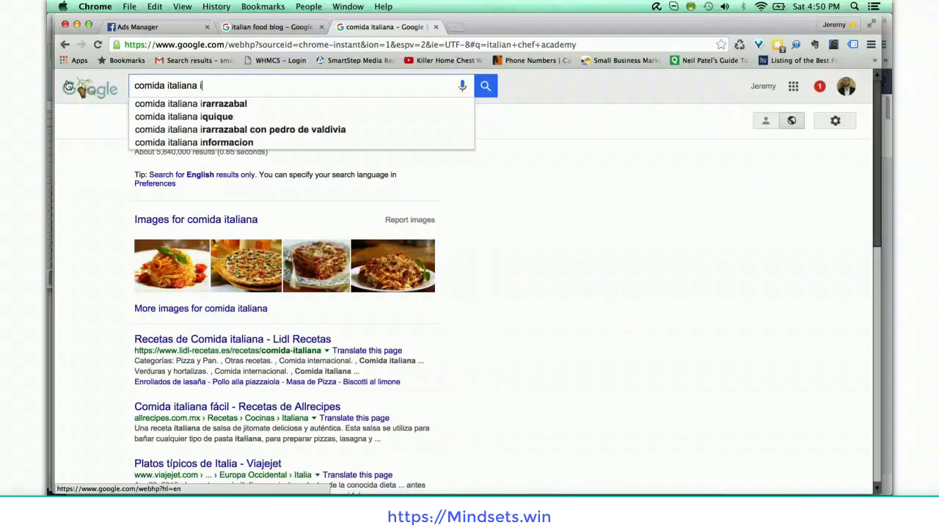
{"action": "type", "text": "talian food"}
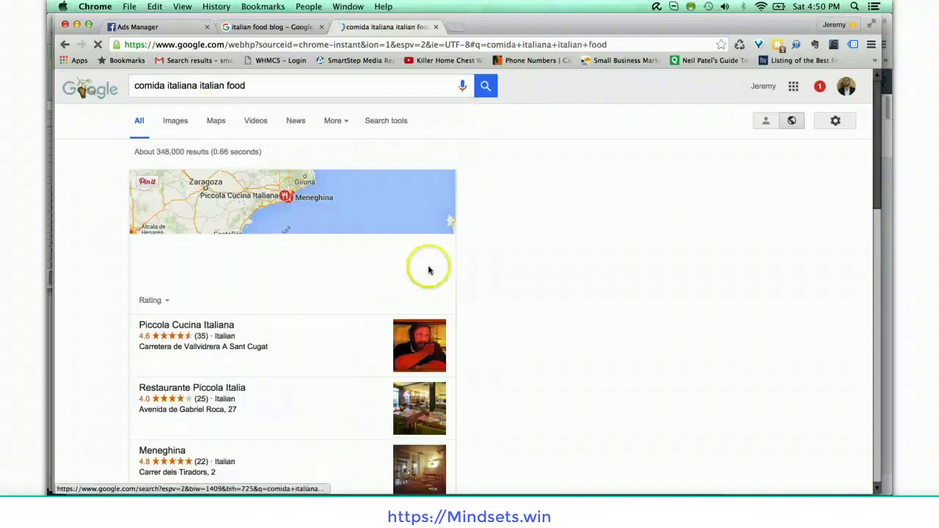
{"action": "scroll", "coordinate": [467, 302], "scroll_direction": "down", "scroll_amount": 5}
{"action": "scroll", "coordinate": [469, 304], "scroll_direction": "down", "scroll_amount": 2}
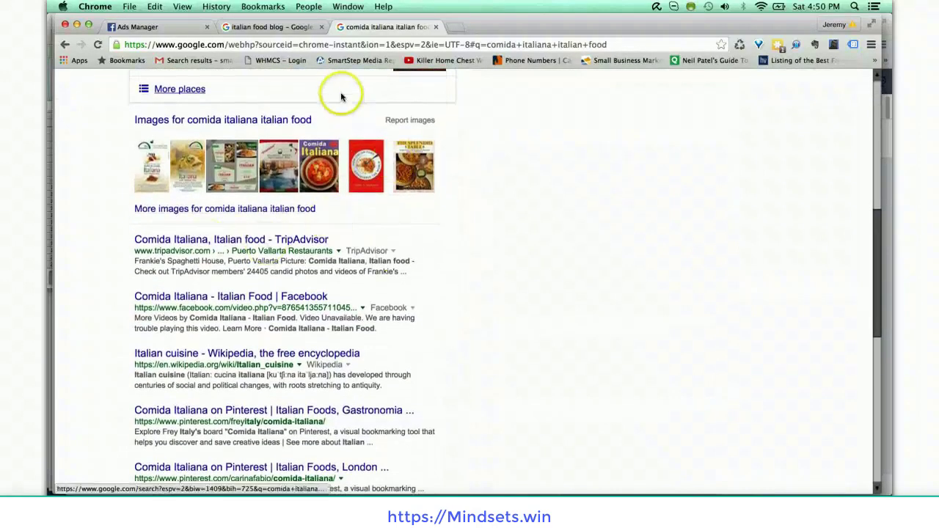
Go back to the ad set, close the interest suggestions and review the selected interests and audience details
{"action": "left_click", "coordinate": [166, 30]}
{"action": "mouse_move", "coordinate": [505, 354]}
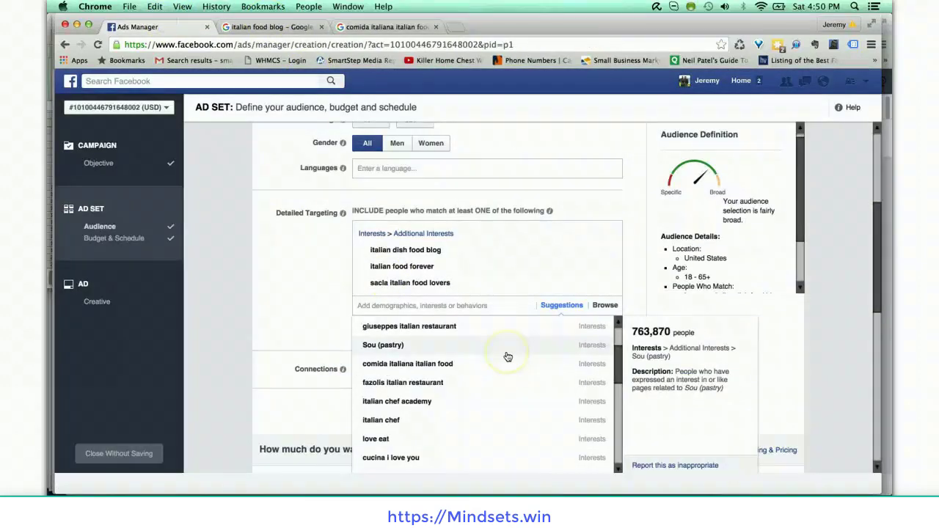
{"action": "left_click", "coordinate": [252, 272]}
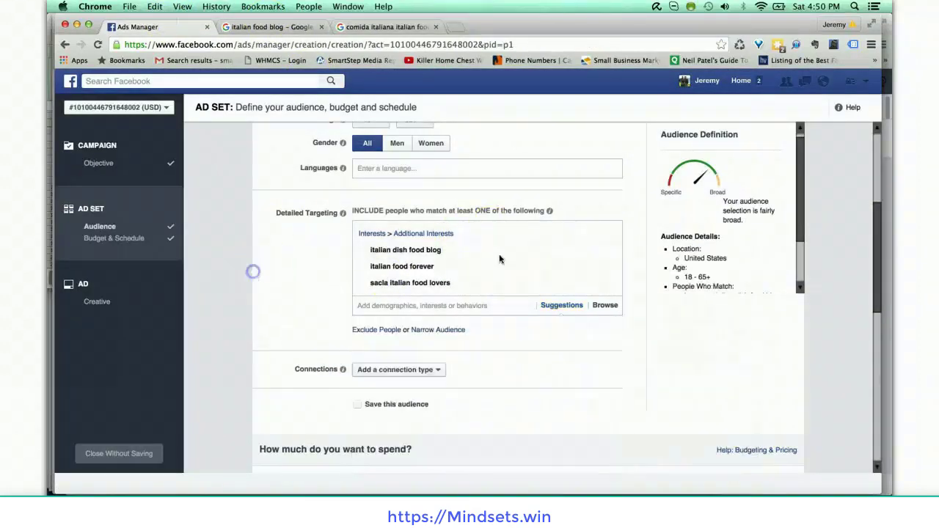
{"action": "mouse_move", "coordinate": [499, 263]}
{"action": "scroll", "coordinate": [763, 249], "scroll_direction": "down", "scroll_amount": 5}
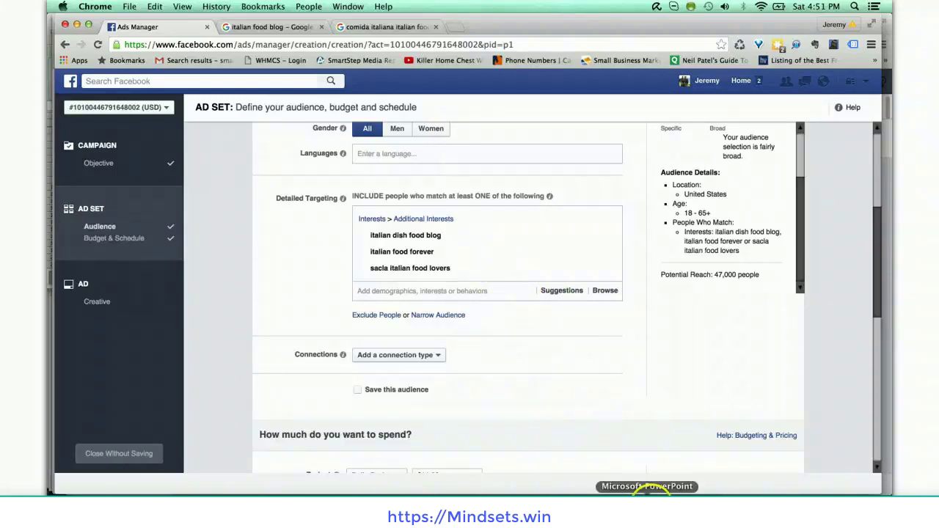
Switch to Microsoft PowerPoint, play the slide show at the Recap slide and reveal its points up to lookalike audiences
{"action": "left_click", "coordinate": [647, 493]}
{"action": "left_click", "coordinate": [224, 431]}
{"action": "key", "text": "super+Return"}
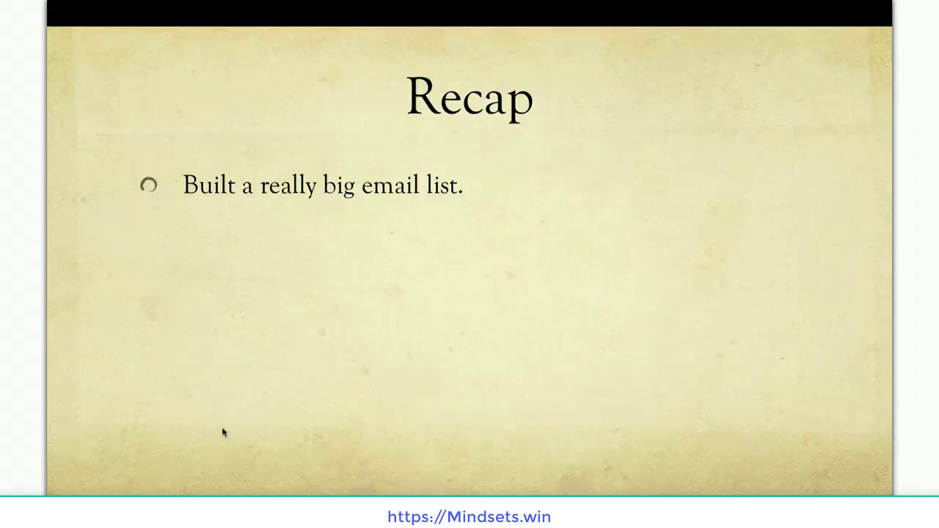
{"action": "key", "text": "Right"}
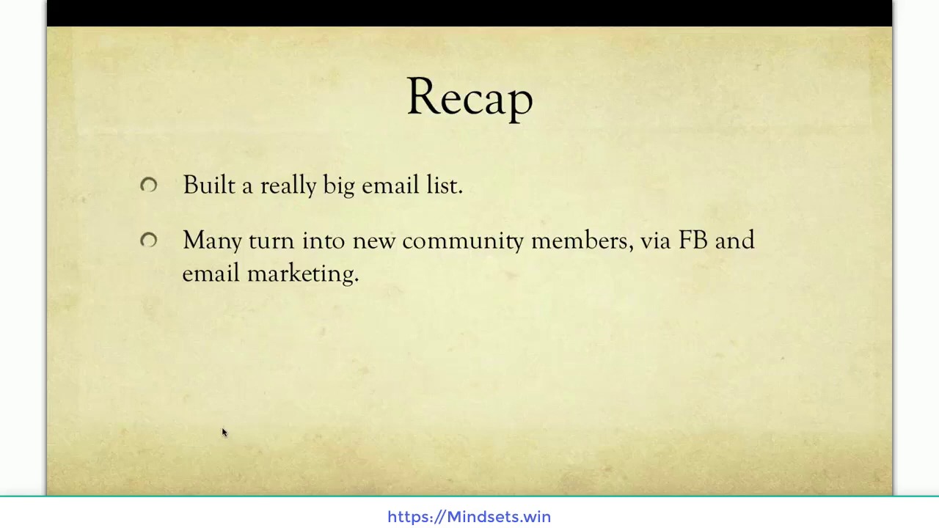
{"action": "key", "text": "Right"}
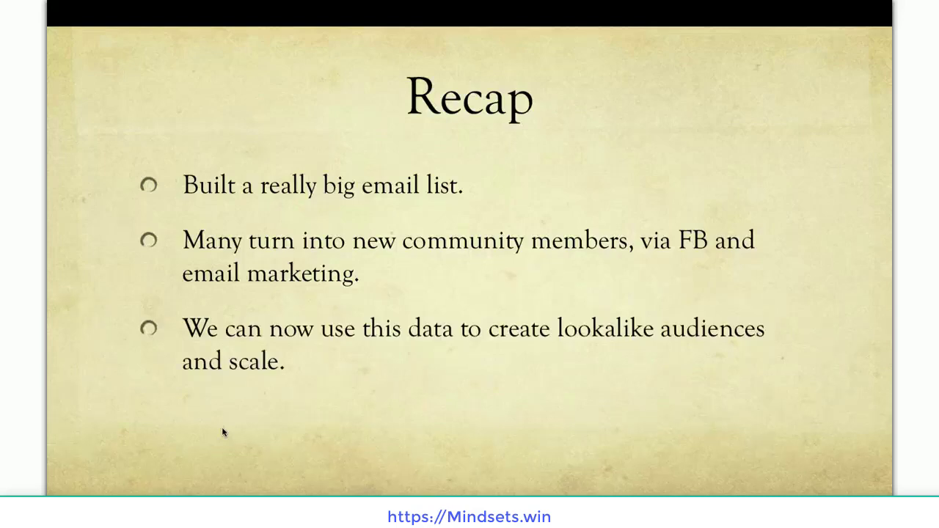